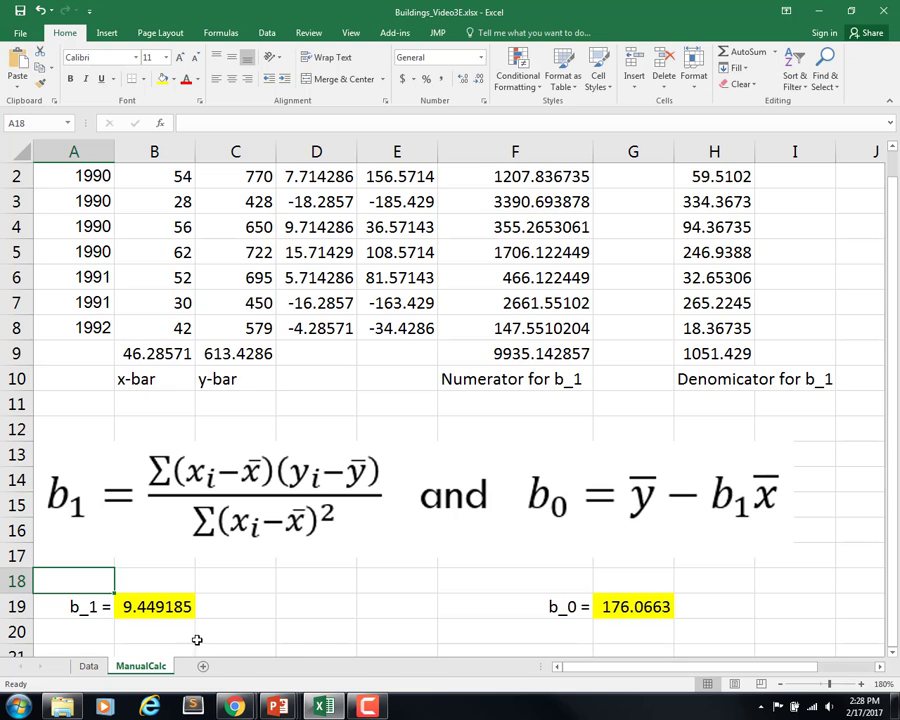
Step: Add the header "y-hat" in cell J1 for a new column of predicted values
{"action": "left_click", "coordinate": [155, 600]}
{"action": "left_click", "coordinate": [630, 605]}
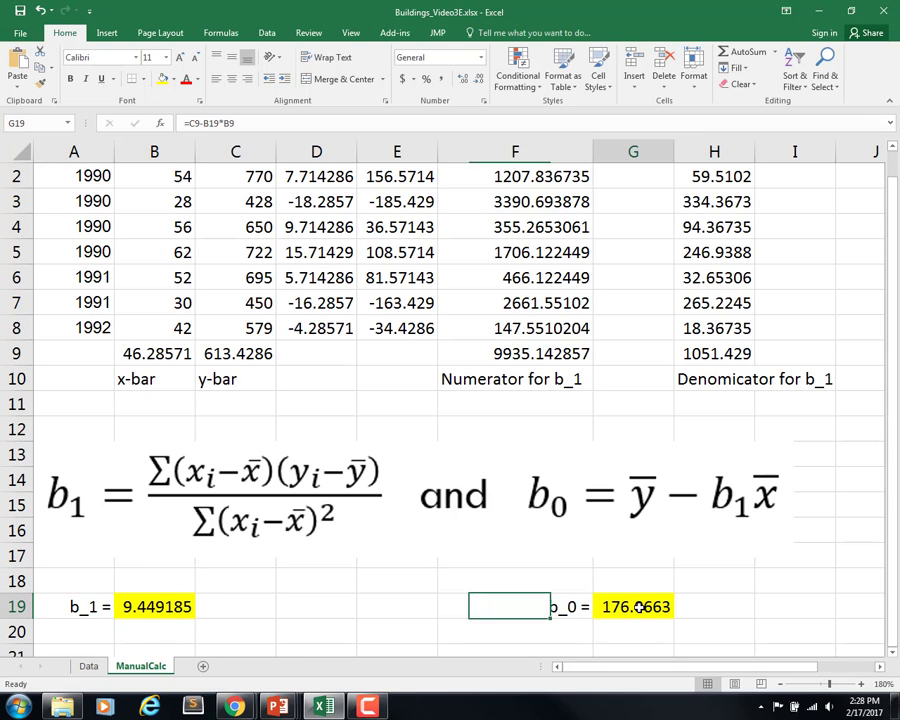
{"action": "left_click", "coordinate": [879, 667]}
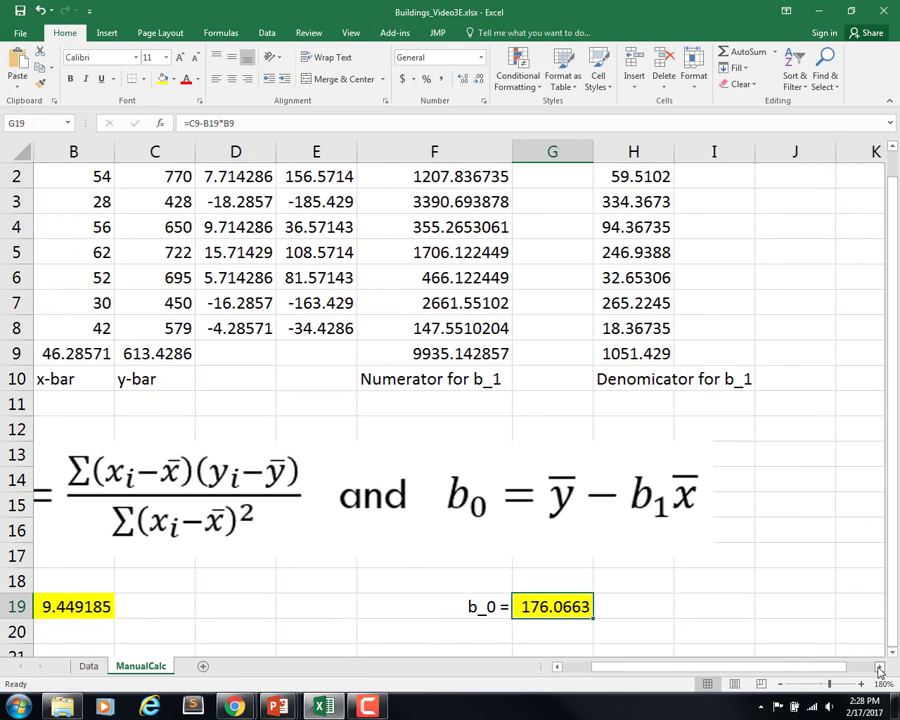
{"action": "left_click", "coordinate": [879, 667]}
{"action": "scroll", "coordinate": [707, 380], "scroll_direction": "up", "scroll_amount": 1}
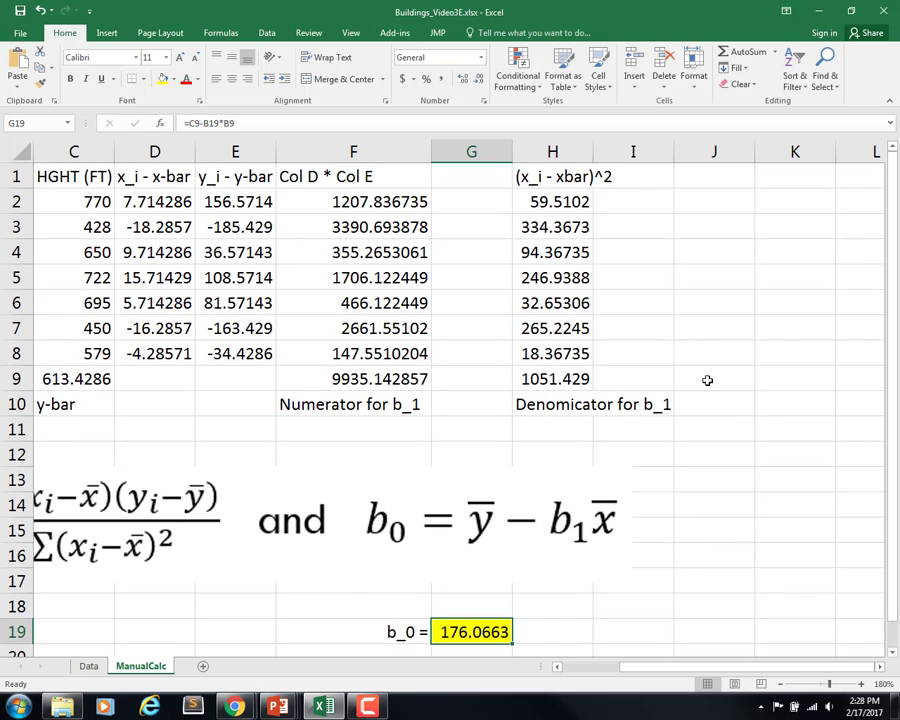
{"action": "left_click", "coordinate": [735, 178]}
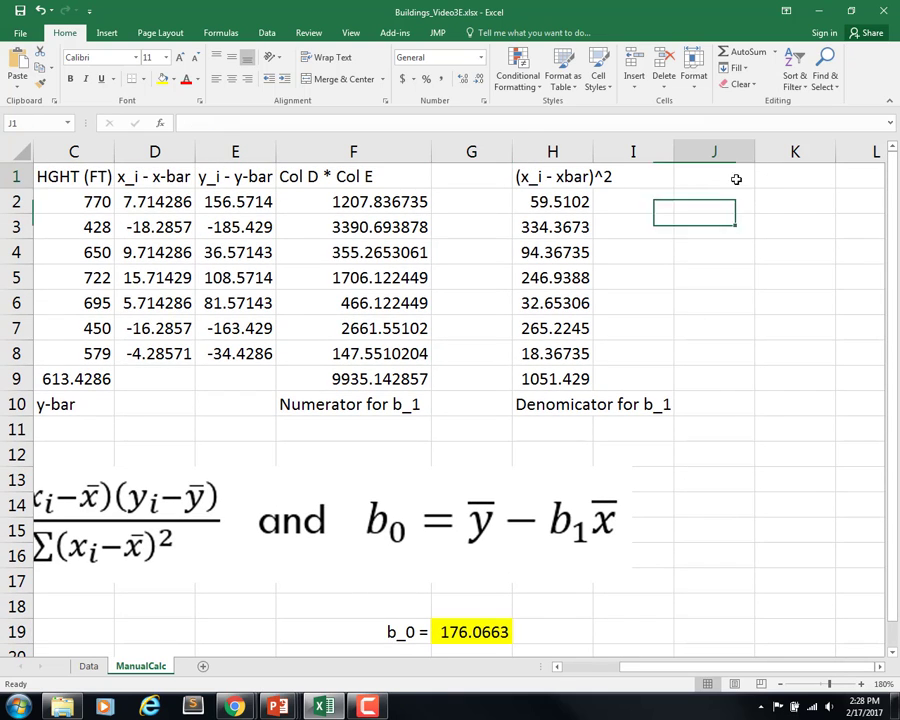
{"action": "type", "text": "y"}
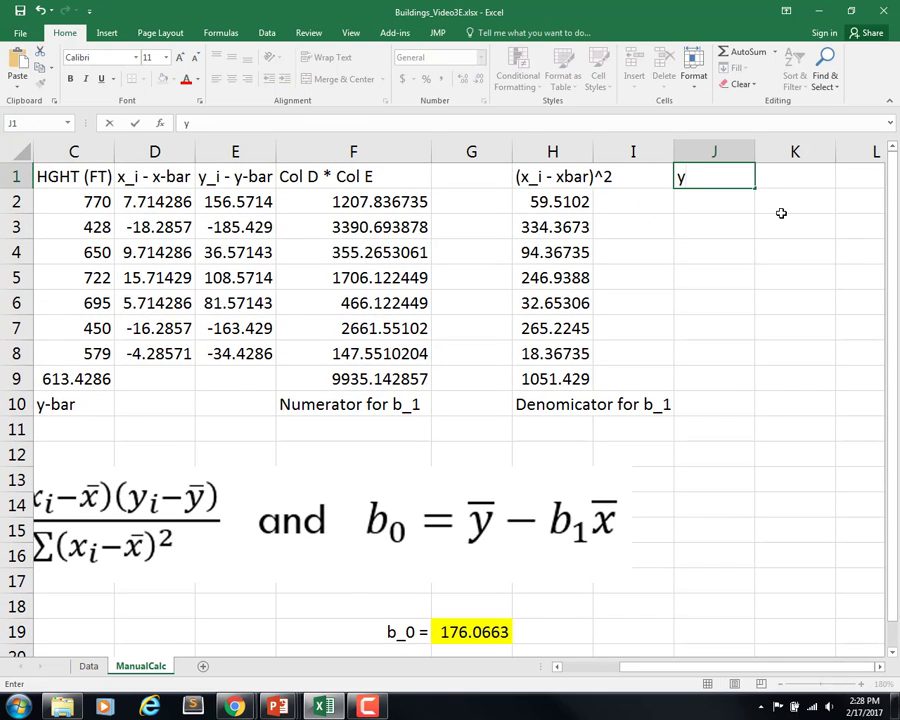
{"action": "type", "text": "-hat"}
{"action": "key", "text": "Return"}
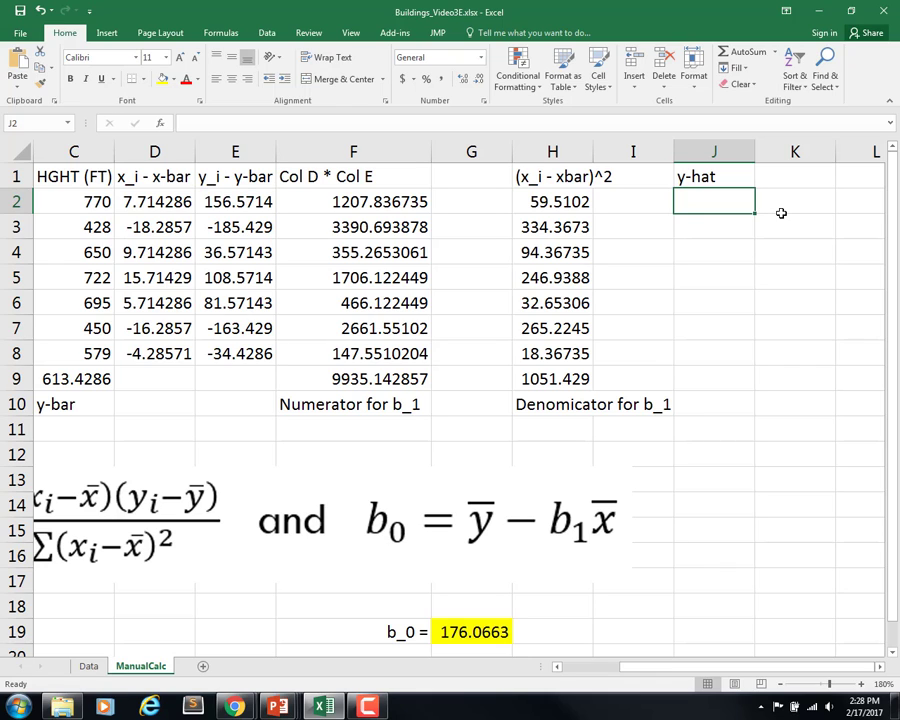
Step: Calculate the predicted height in J2 with =$G$19+$B$19*B2 and fill the formula down through J8
{"action": "type", "text": "="}
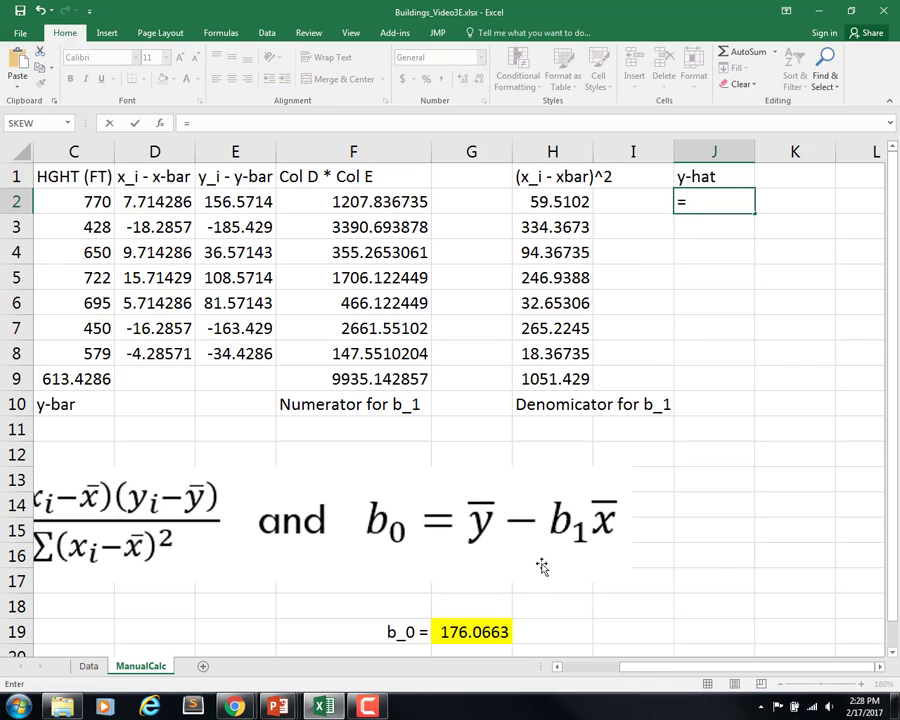
{"action": "left_click", "coordinate": [487, 631]}
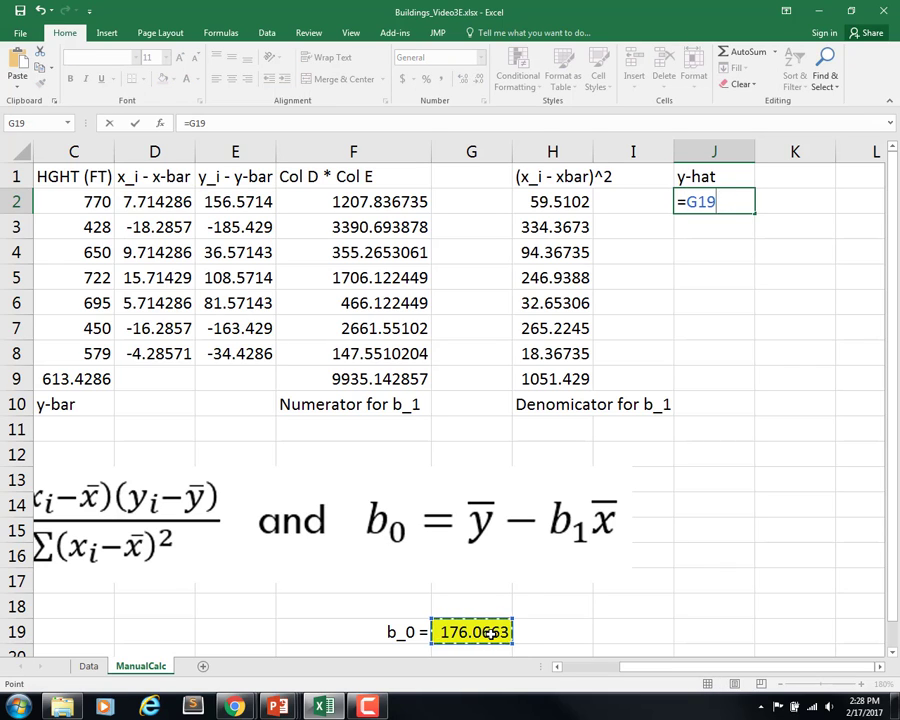
{"action": "key", "text": "F4"}
{"action": "type", "text": "+"}
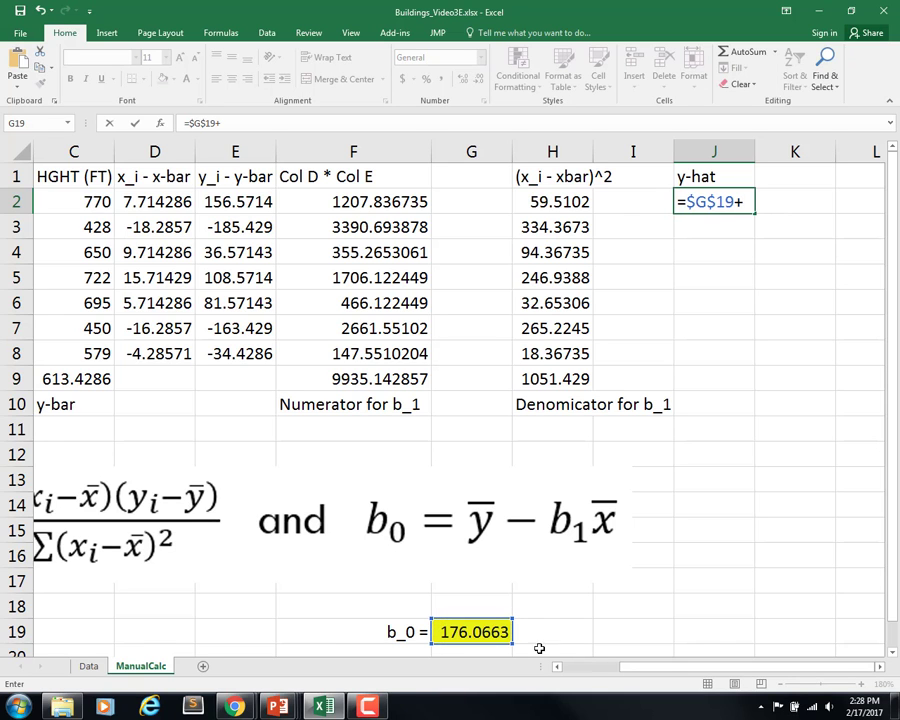
{"action": "left_click", "coordinate": [580, 666]}
{"action": "left_click", "coordinate": [161, 632]}
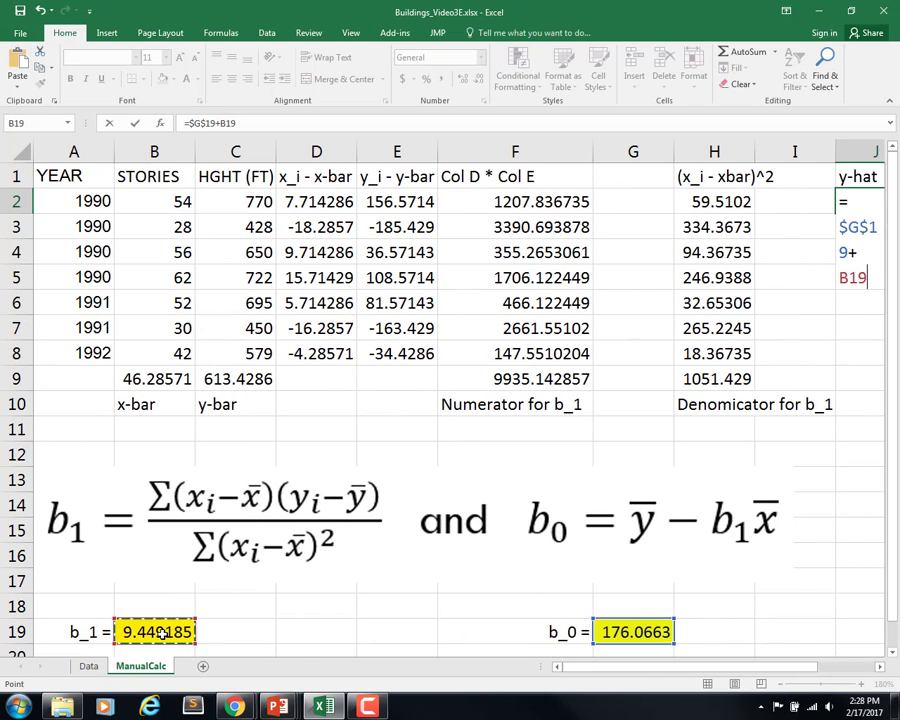
{"action": "key", "text": "F4"}
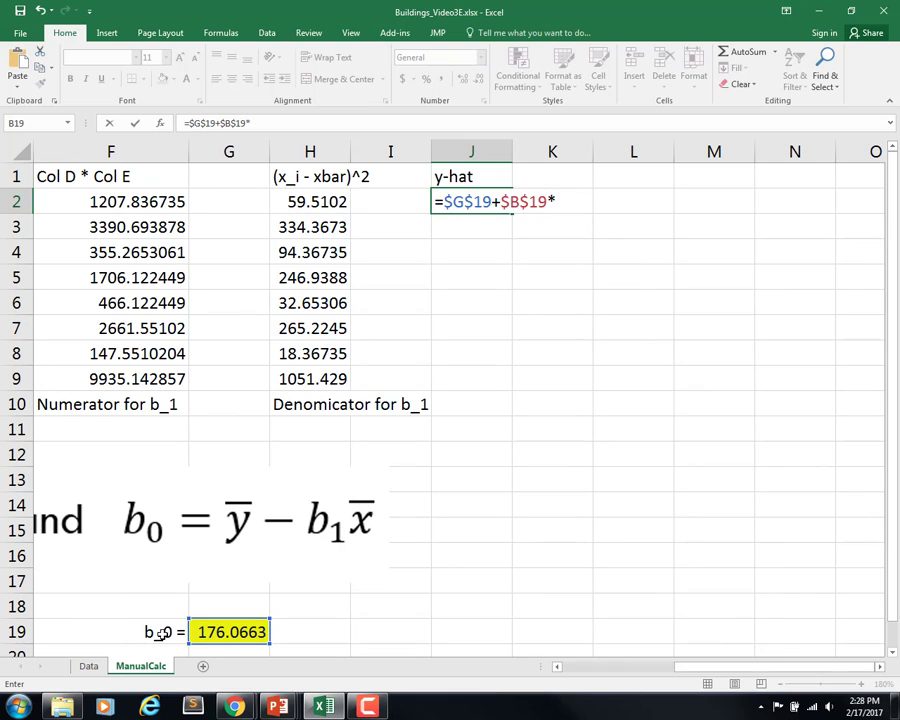
{"action": "left_click", "coordinate": [578, 668]}
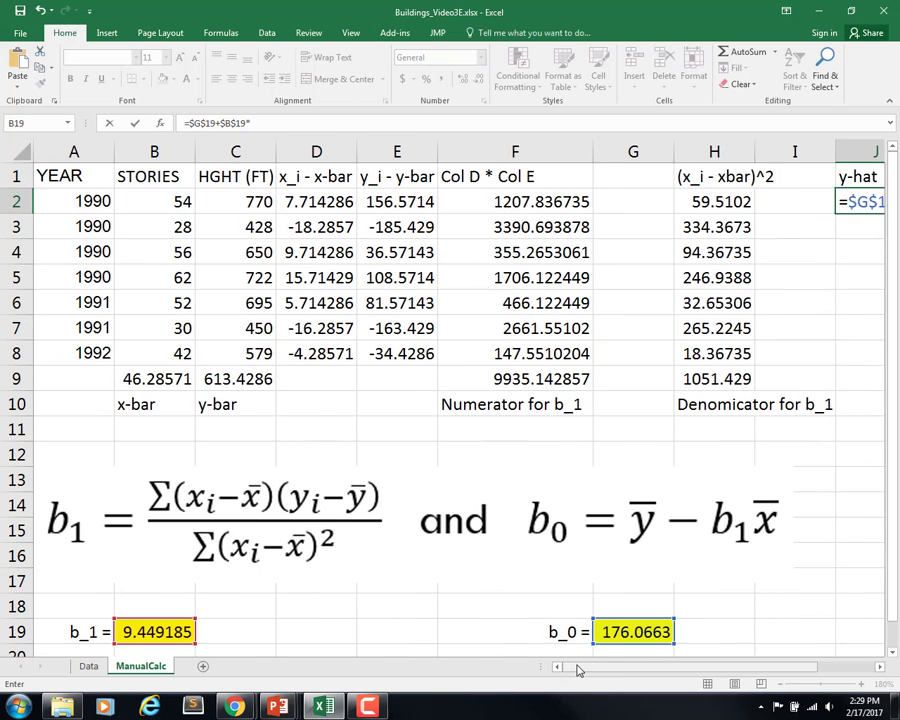
{"action": "left_click", "coordinate": [179, 202]}
{"action": "key", "text": "Return"}
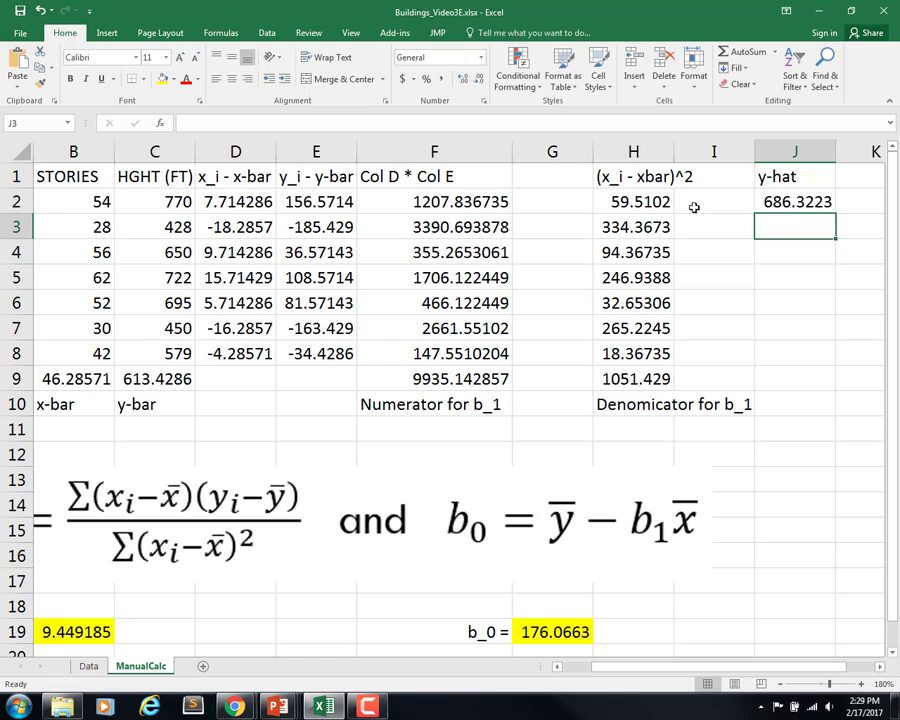
{"action": "left_click", "coordinate": [775, 204]}
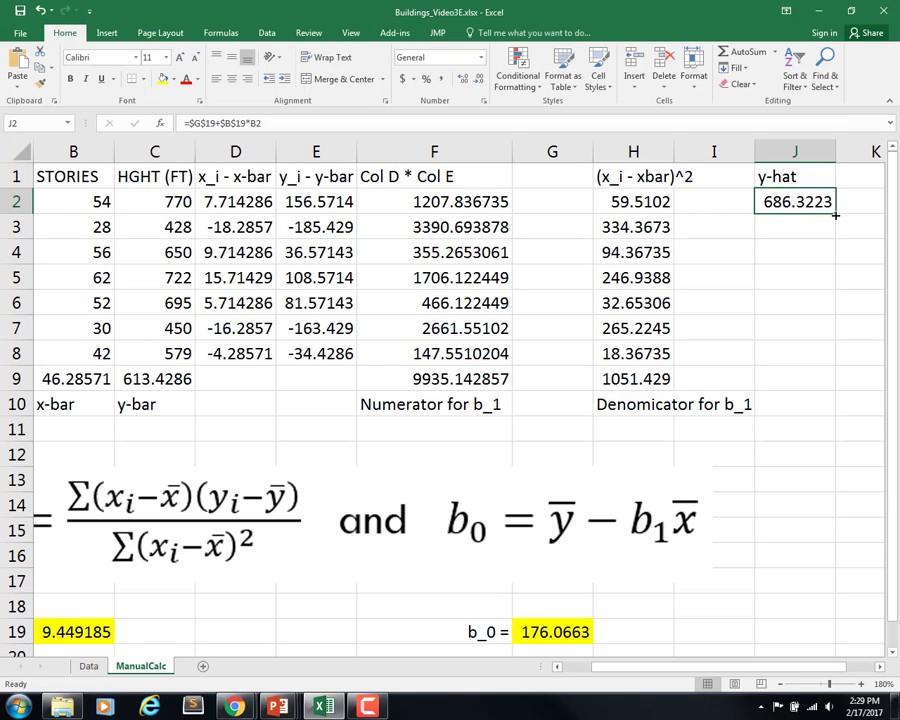
{"action": "left_click_drag", "start_coordinate": [835, 215], "coordinate": [837, 357]}
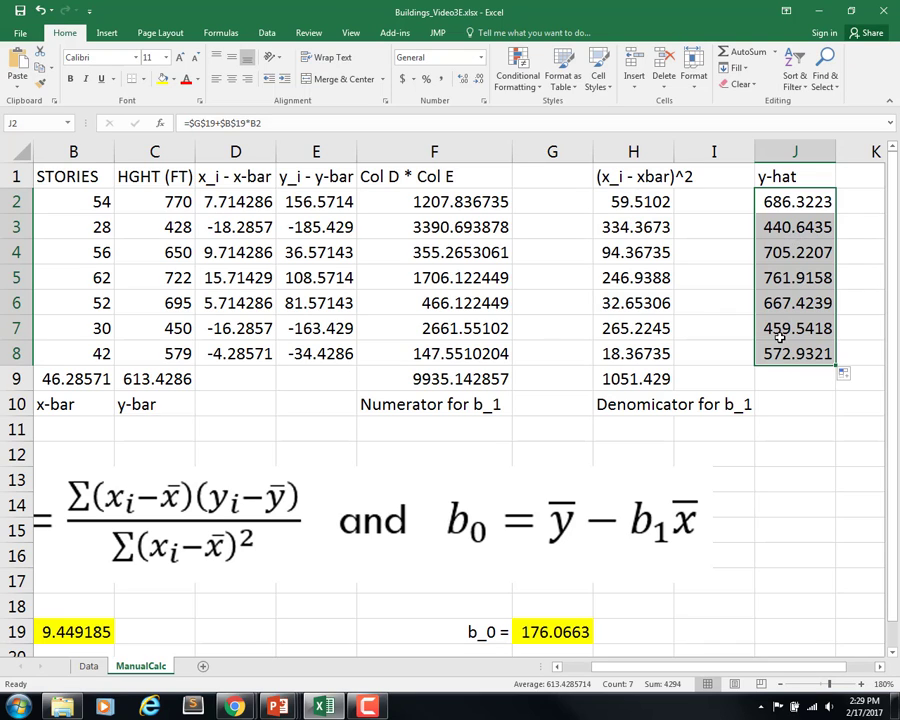
Step: Check the sum-of-squares formula on the PowerPoint slide, then enter the header "(y_i - y-hat)^2" in cell K1 of the Excel sheet
{"action": "key", "text": "alt+Tab"}
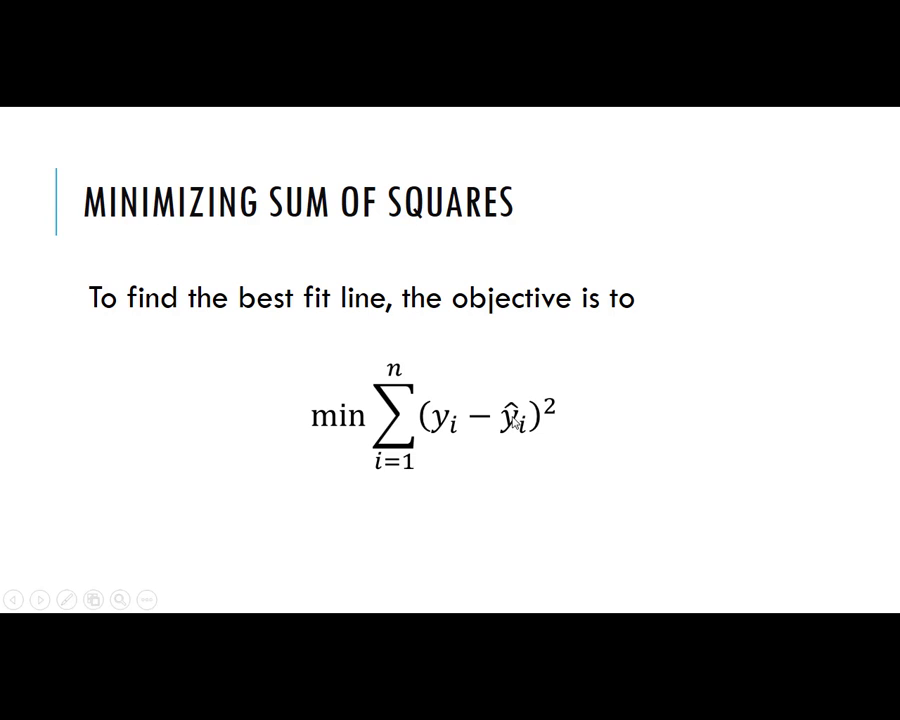
{"action": "key", "text": "alt+Tab"}
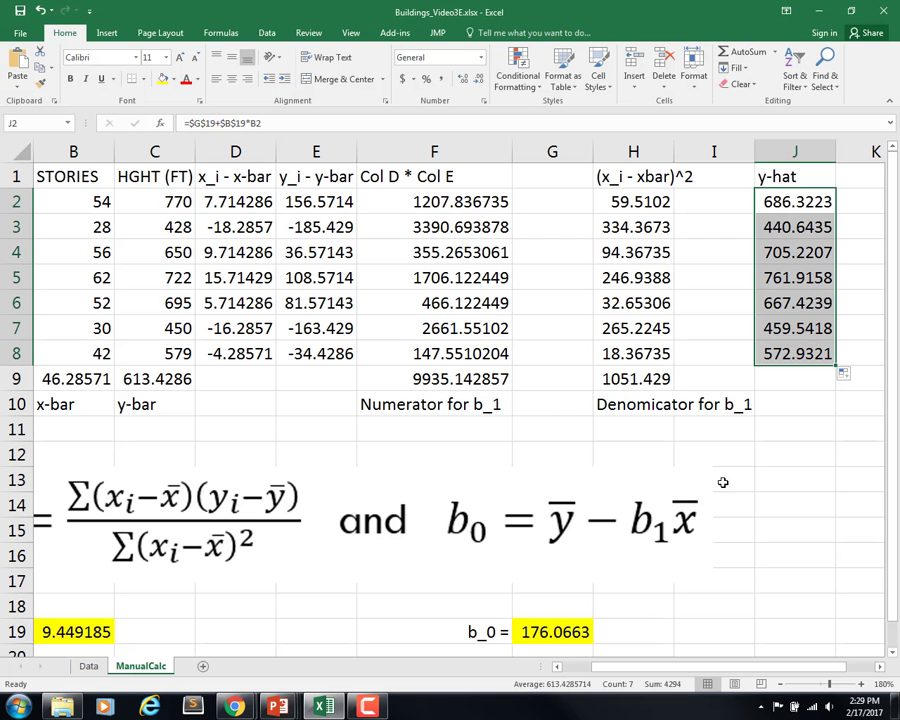
{"action": "left_click", "coordinate": [879, 667]}
{"action": "left_click", "coordinate": [786, 183]}
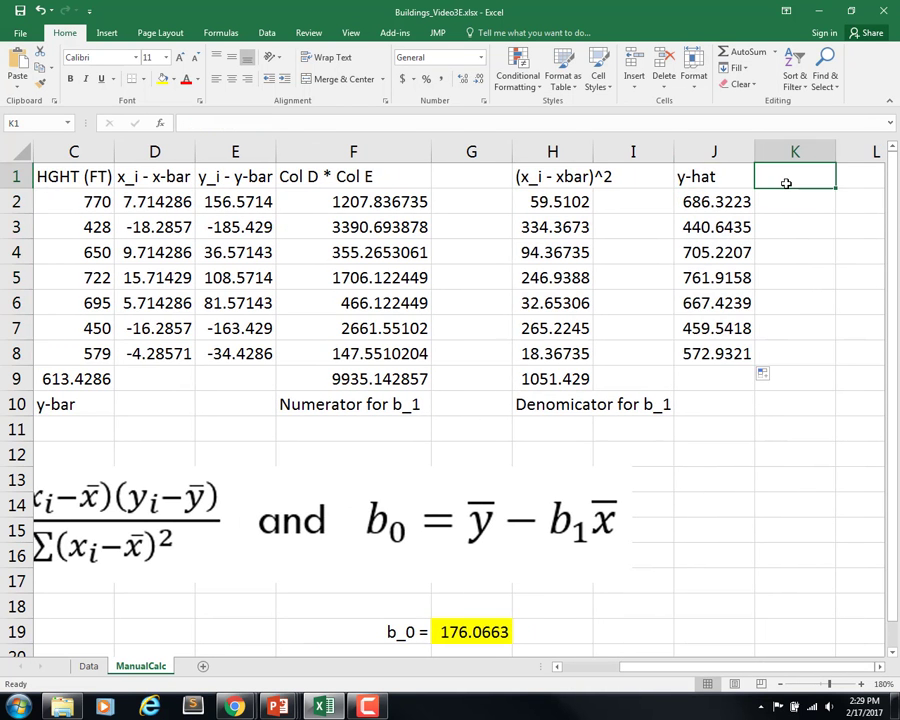
{"action": "type", "text": "(y-"}
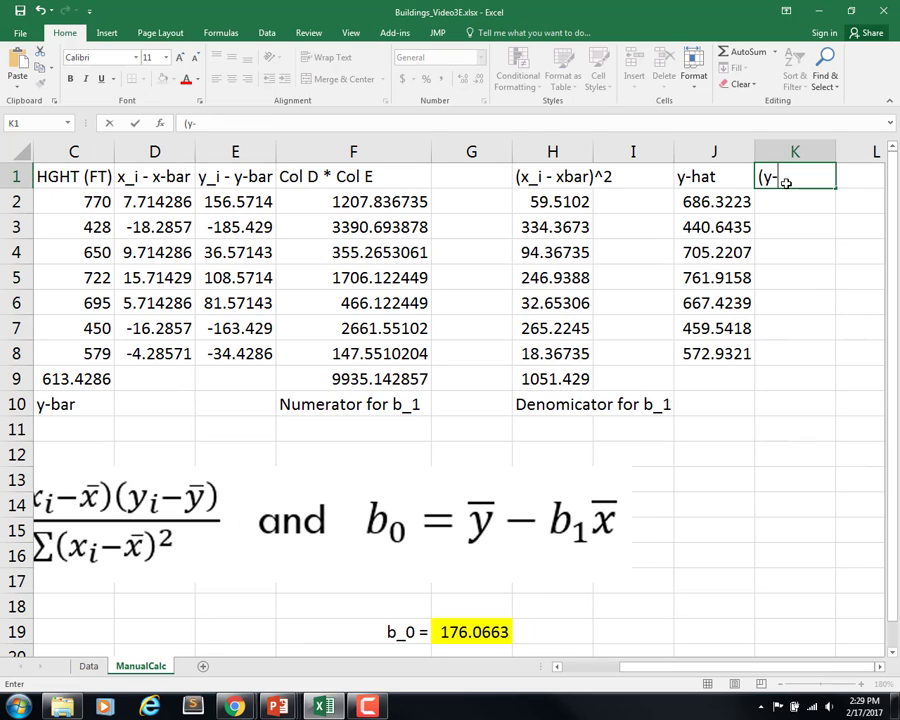
{"action": "key", "text": "BackSpace"}
{"action": "type", "text": "_i - y-hat)^2"}
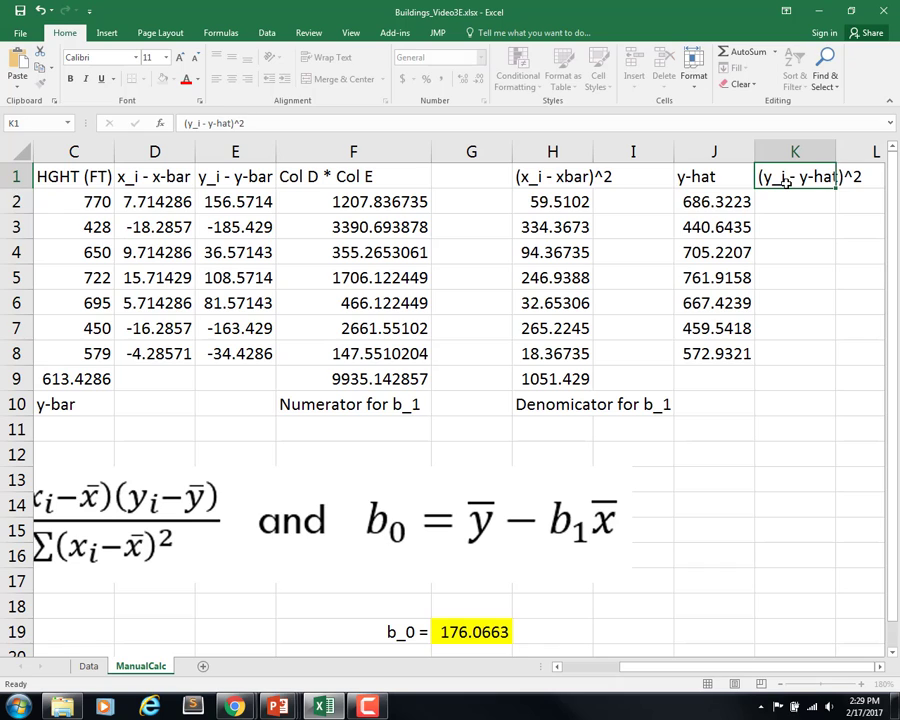
{"action": "key", "text": "Return"}
Step: Calculate the squared residual in K2 with =(C2-J2)^2 and fill the formula down through K8
{"action": "type", "text": "=("}
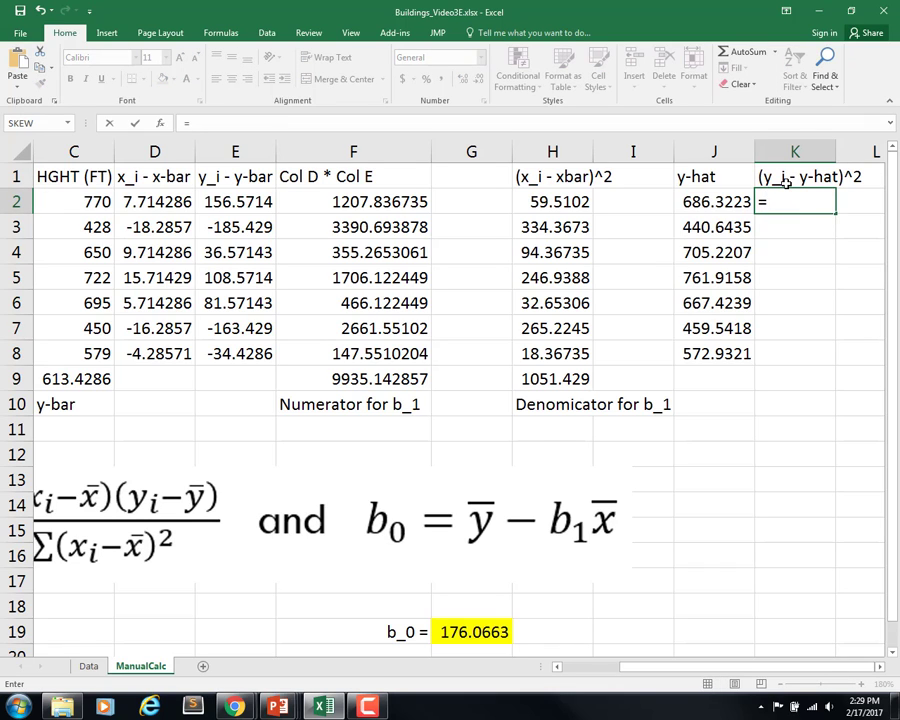
{"action": "key", "text": "Left"}
{"action": "key", "text": "Left"}
{"action": "key", "text": "Left"}
{"action": "key", "text": "Left"}
{"action": "key", "text": "Left"}
{"action": "key", "text": "Left"}
{"action": "key", "text": "Left"}
{"action": "key", "text": "Left"}
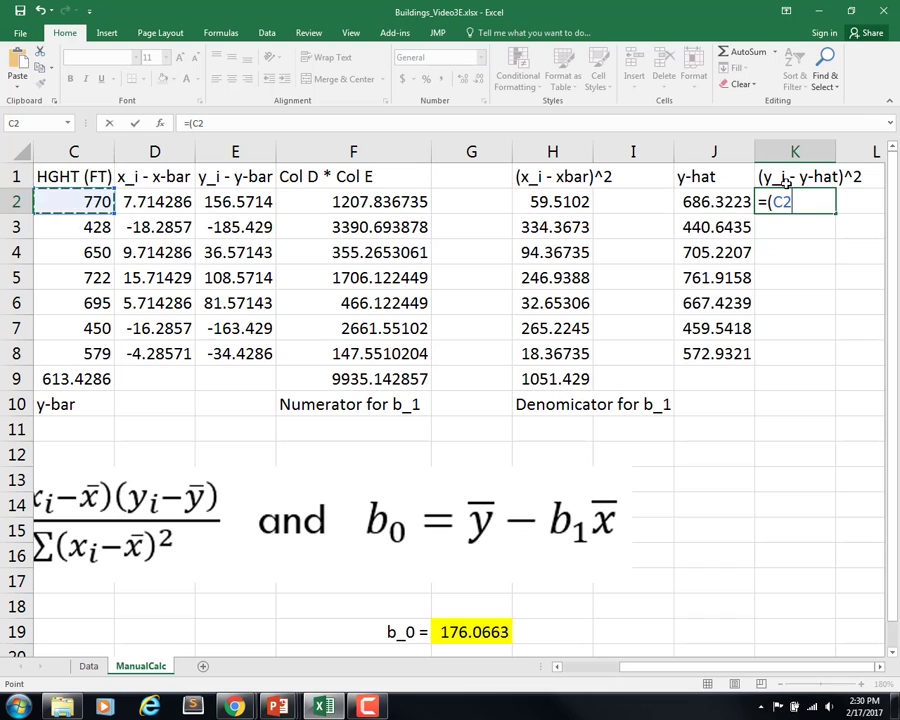
{"action": "type", "text": "-"}
{"action": "key", "text": "Left"}
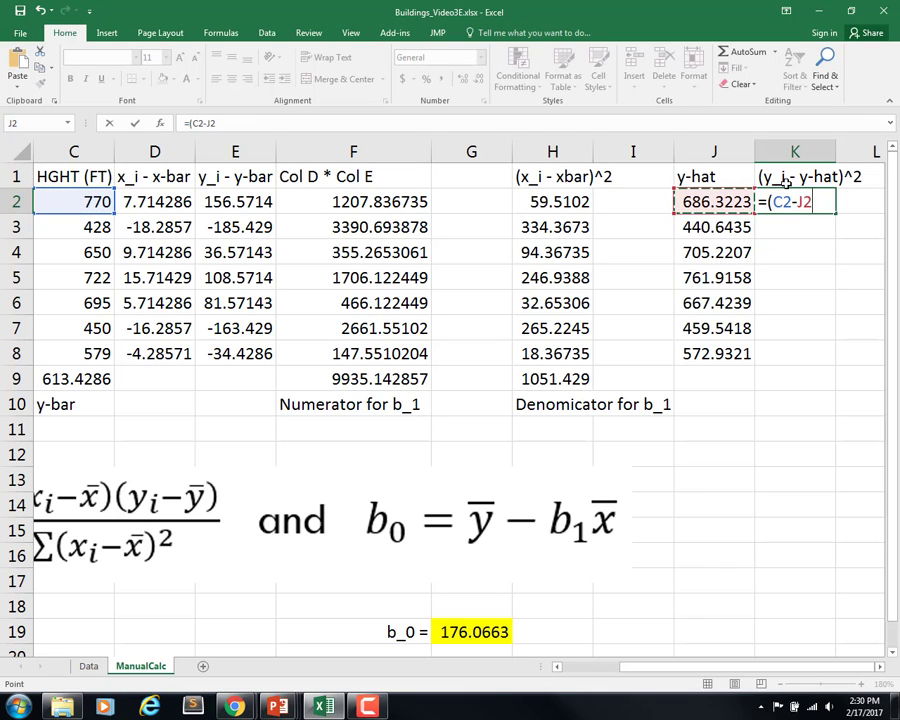
{"action": "type", "text": ")^2"}
{"action": "key", "text": "Return"}
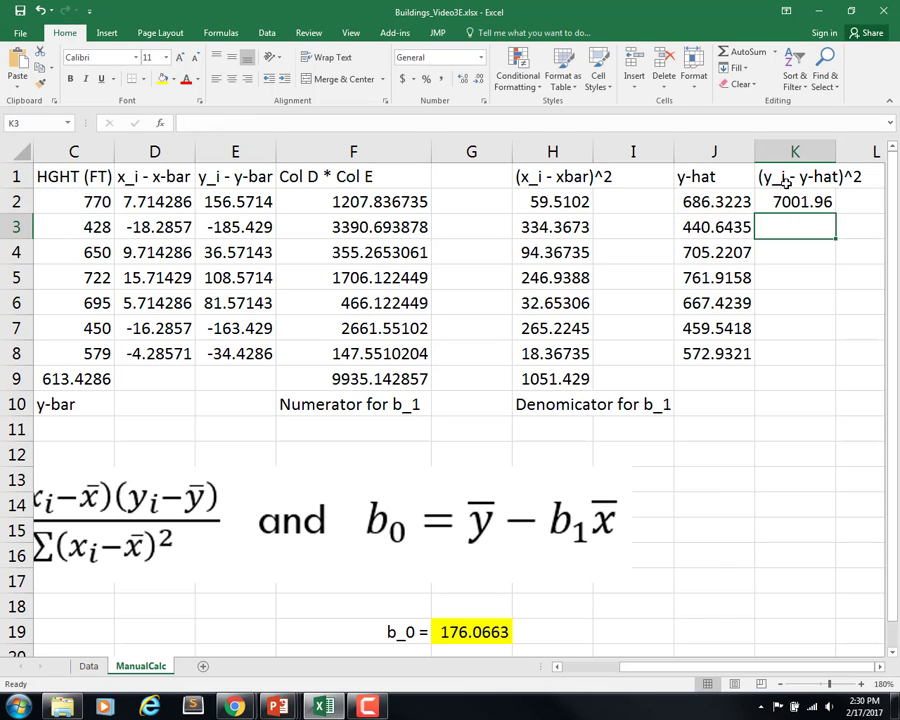
{"action": "left_click", "coordinate": [797, 203]}
{"action": "left_click_drag", "start_coordinate": [835, 213], "coordinate": [835, 360]}
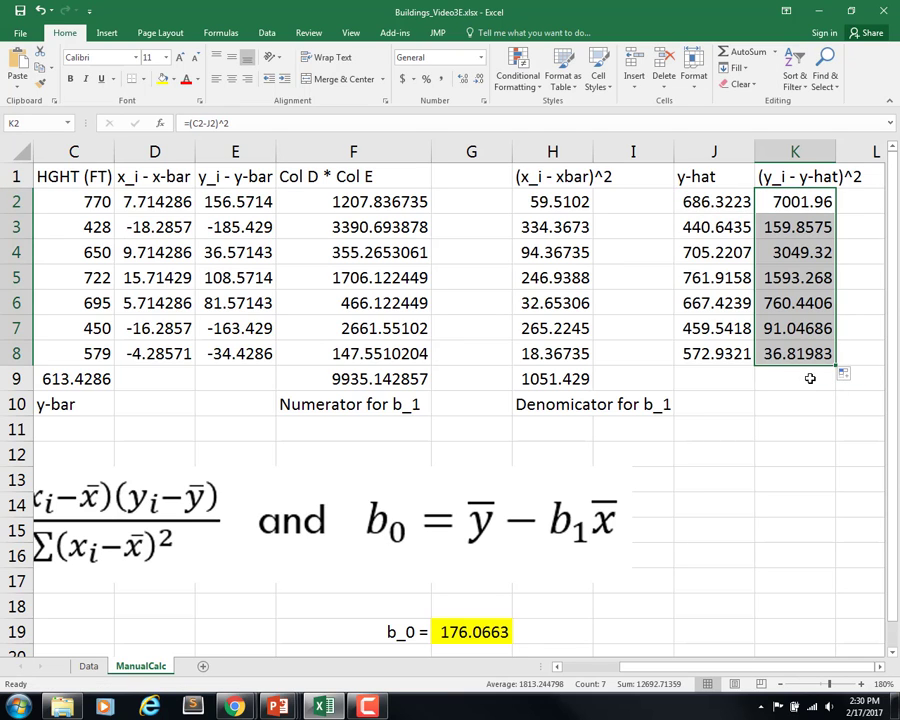
Step: Total the squared residuals in cell K9 with =SUM(K2:K8)
{"action": "left_click", "coordinate": [809, 378]}
{"action": "key", "text": "alt+="}
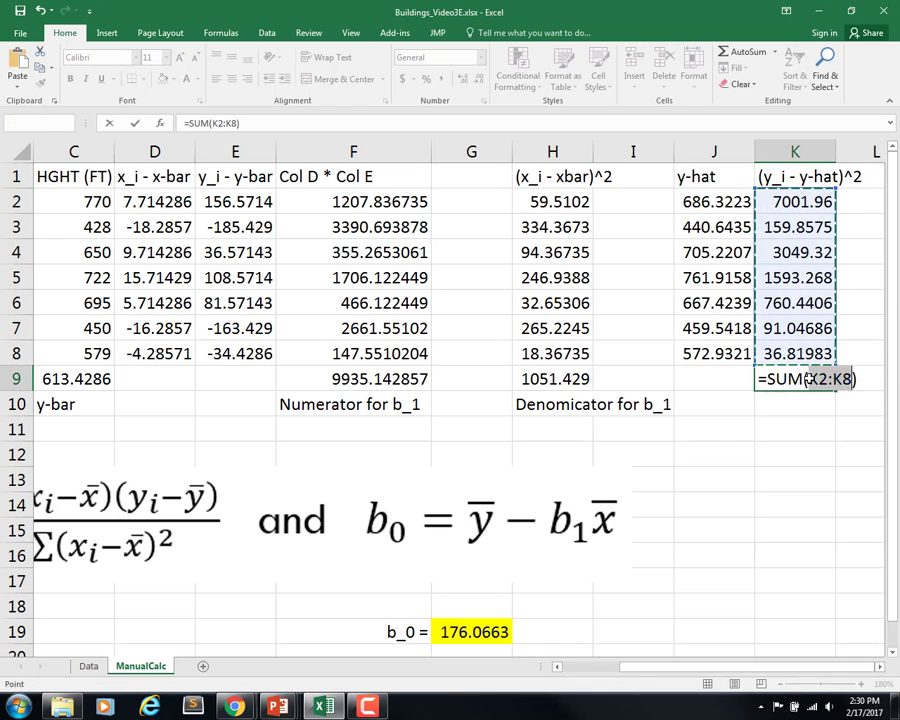
{"action": "key", "text": "Return"}
{"action": "left_click", "coordinate": [804, 376]}
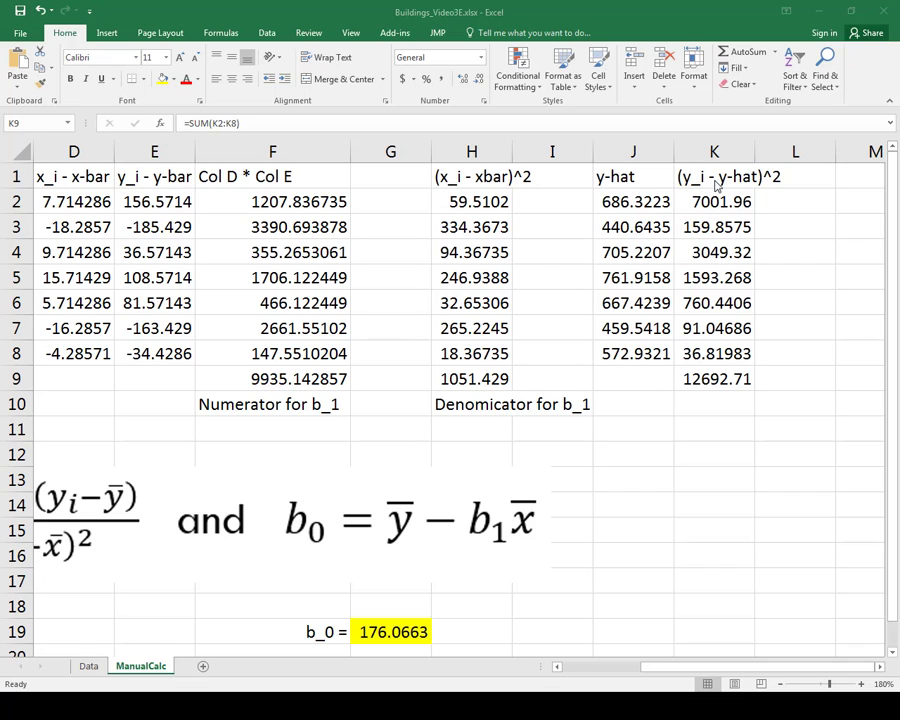
{"action": "left_click", "coordinate": [712, 380]}
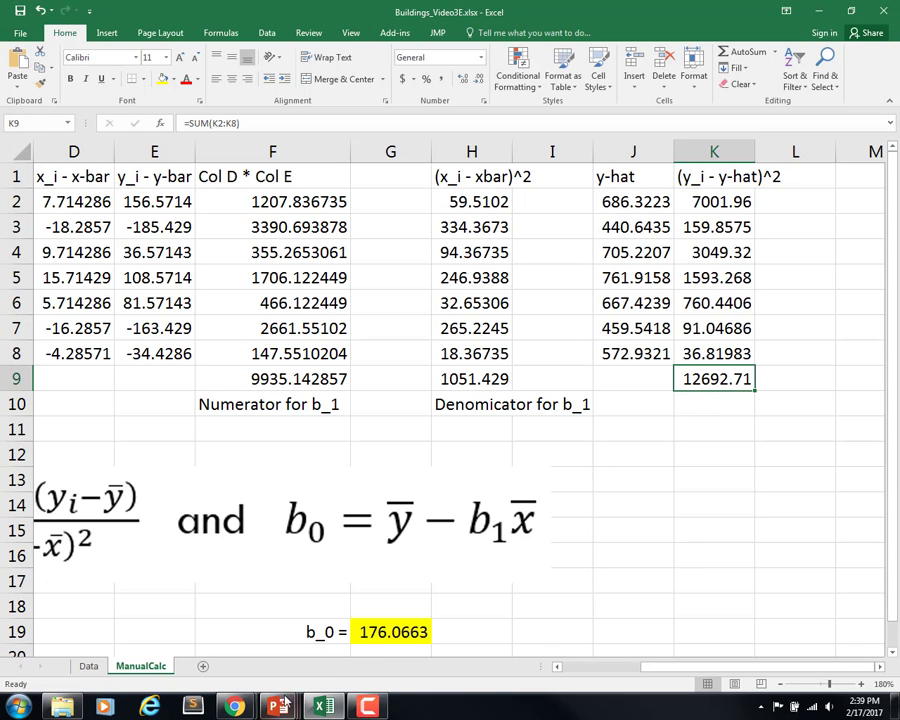
Step: Switch to the PowerPoint slide show and advance to the slide on using the Data Analysis regression tool
{"action": "left_click", "coordinate": [330, 688]}
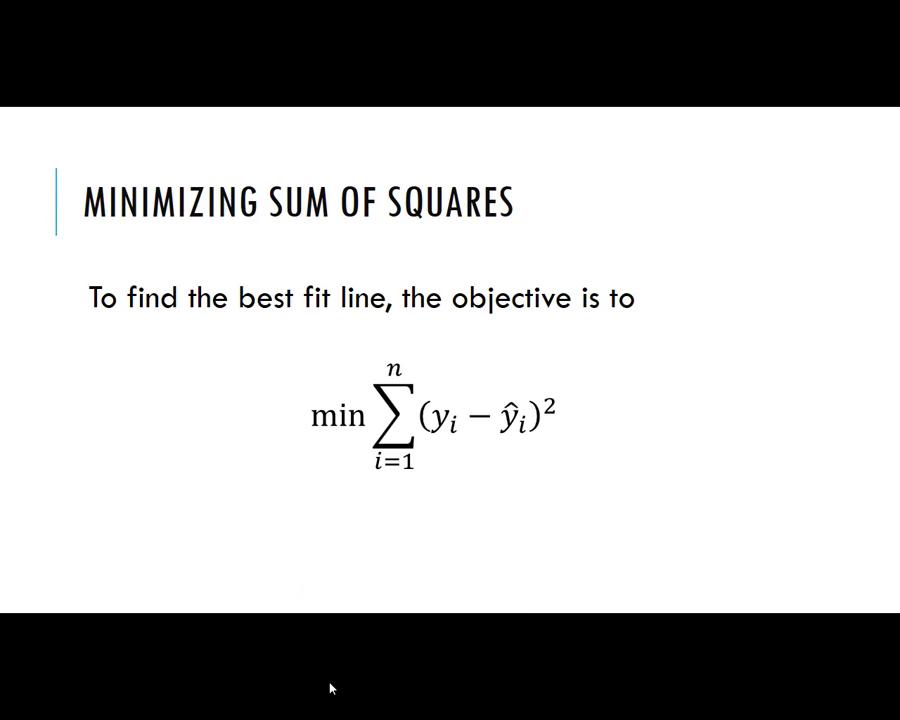
{"action": "key", "text": "Right"}
{"action": "key", "text": "Right"}
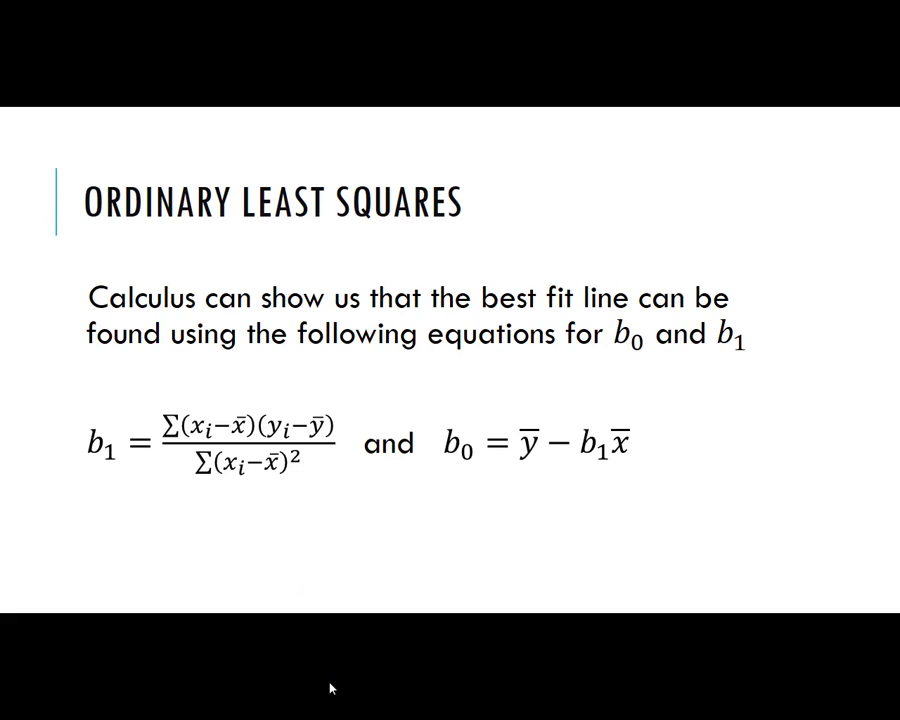
{"action": "key", "text": "Right"}
{"action": "key", "text": "Right"}
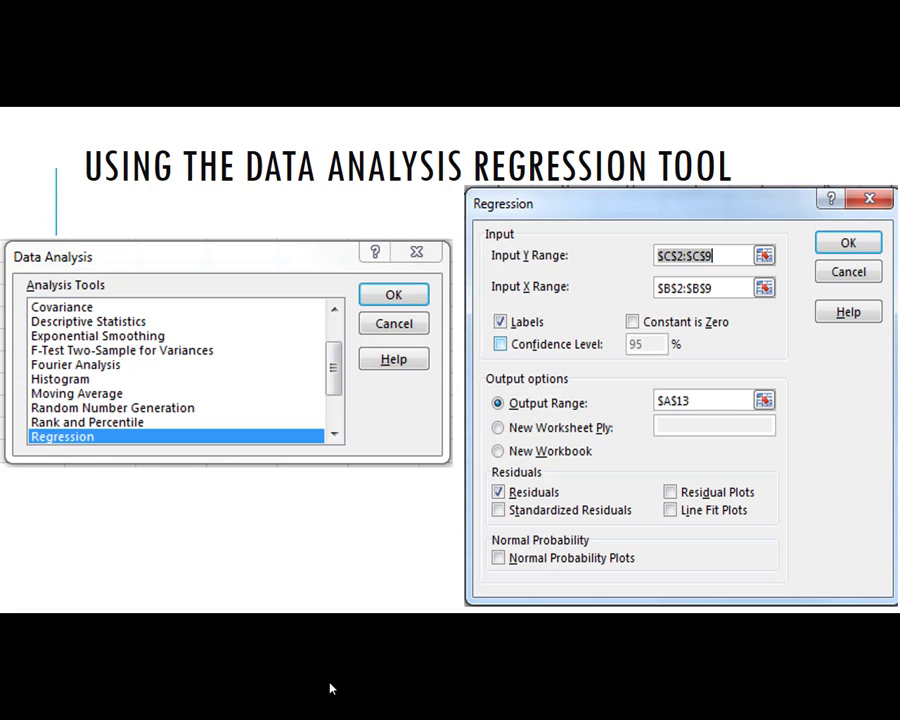
Step: Switch back to the Excel workbook and open the Regression tool from the Data Analysis tools
{"action": "key", "text": "alt+Tab"}
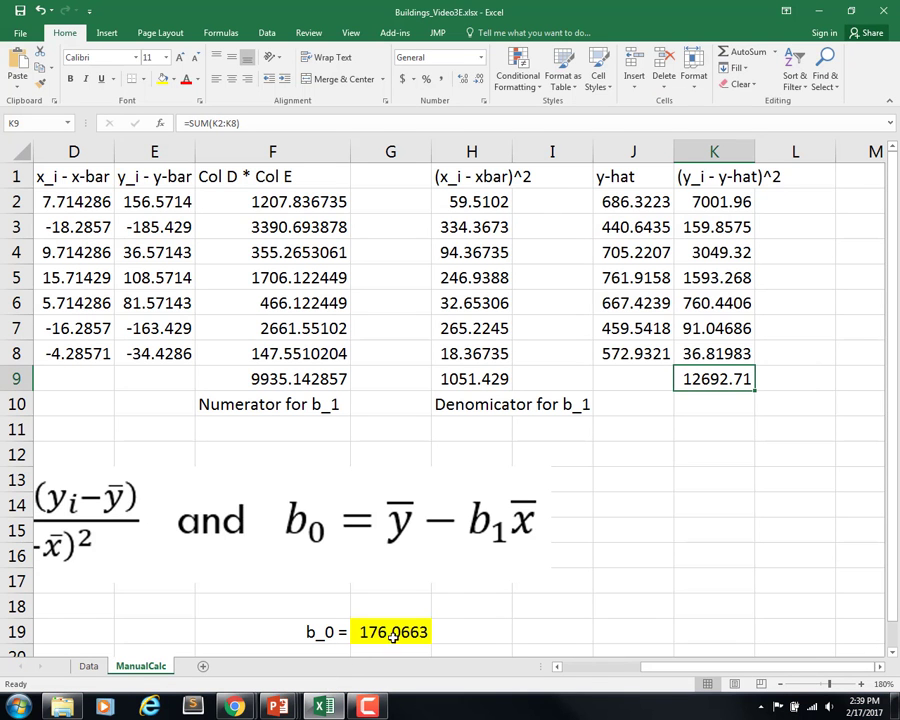
{"action": "scroll", "coordinate": [414, 473], "scroll_direction": "left", "scroll_amount": 3}
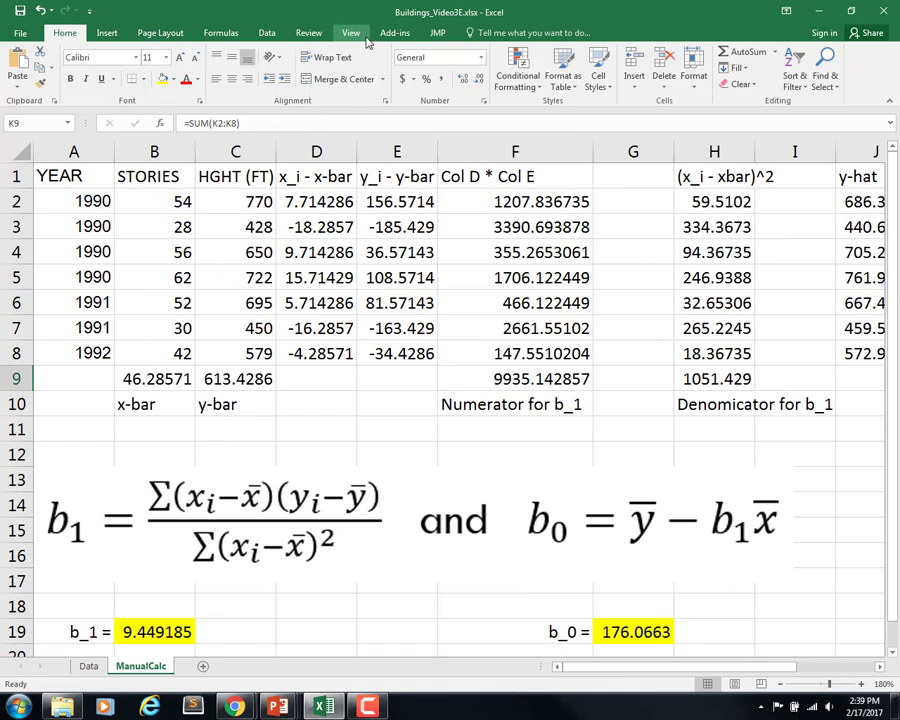
{"action": "left_click", "coordinate": [266, 33]}
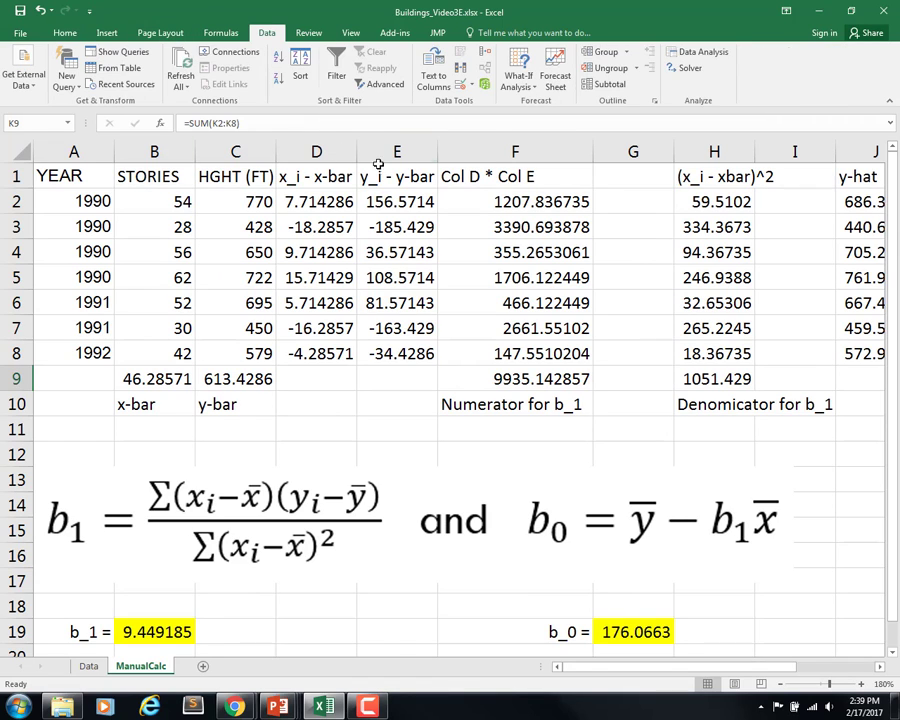
{"action": "left_click", "coordinate": [694, 54]}
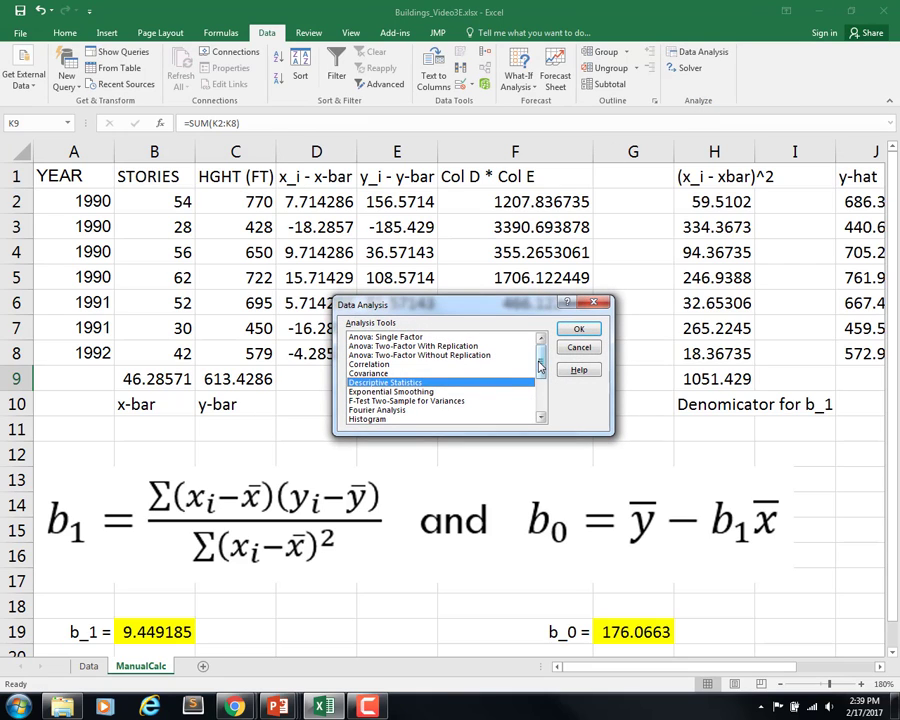
{"action": "left_click_drag", "start_coordinate": [541, 366], "coordinate": [543, 398]}
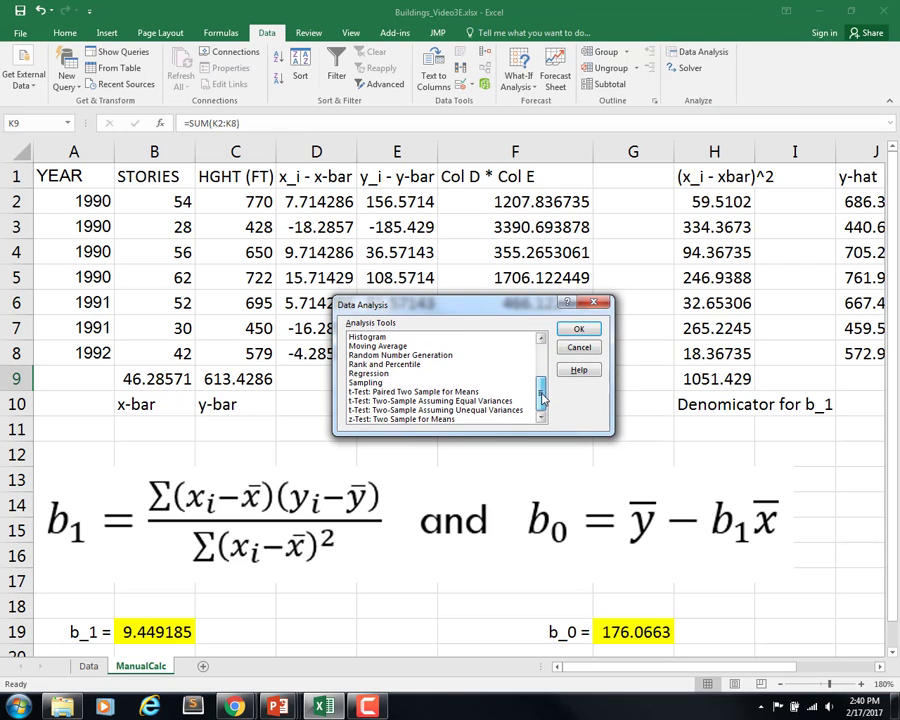
{"action": "left_click", "coordinate": [375, 373]}
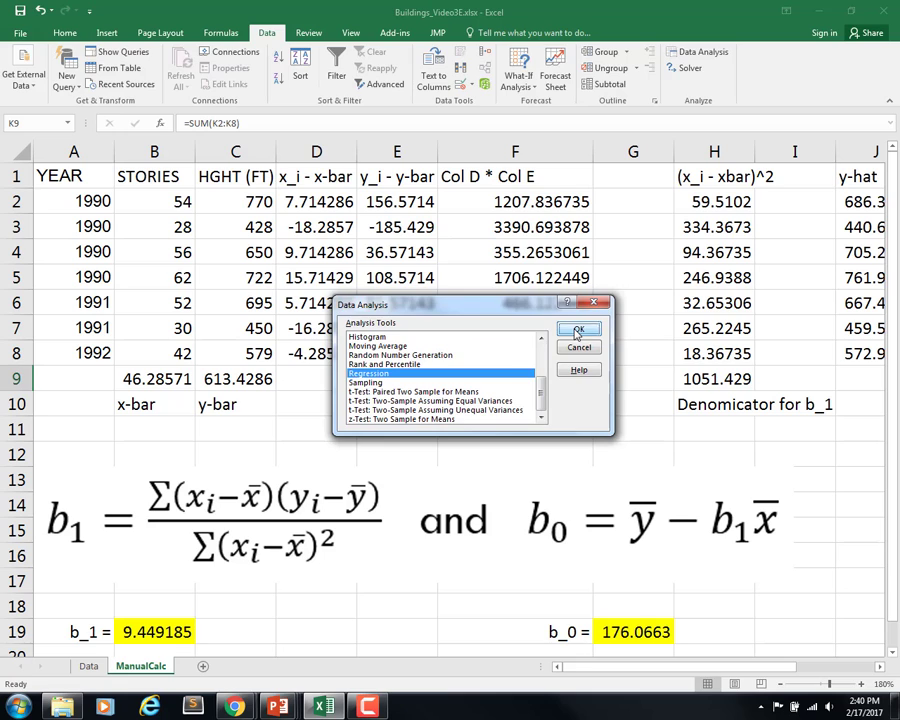
{"action": "left_click", "coordinate": [577, 333]}
Step: Run the regression with Y range $C$1:$C$8, X range $B$1:$B$8 and labels included, sending the output to a new worksheet
{"action": "left_click", "coordinate": [524, 274]}
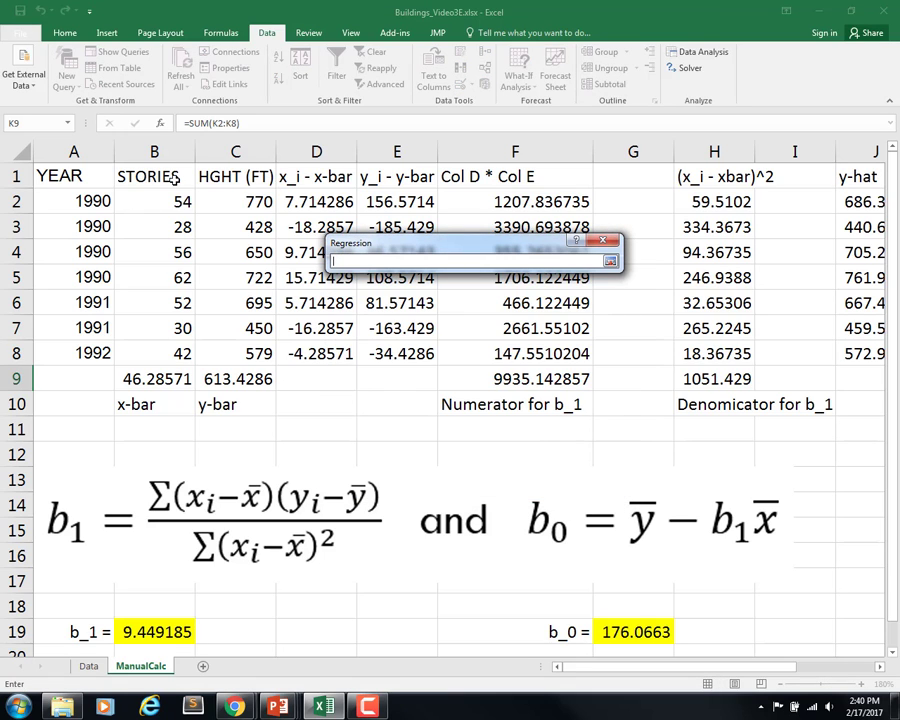
{"action": "left_click_drag", "start_coordinate": [235, 182], "coordinate": [233, 342]}
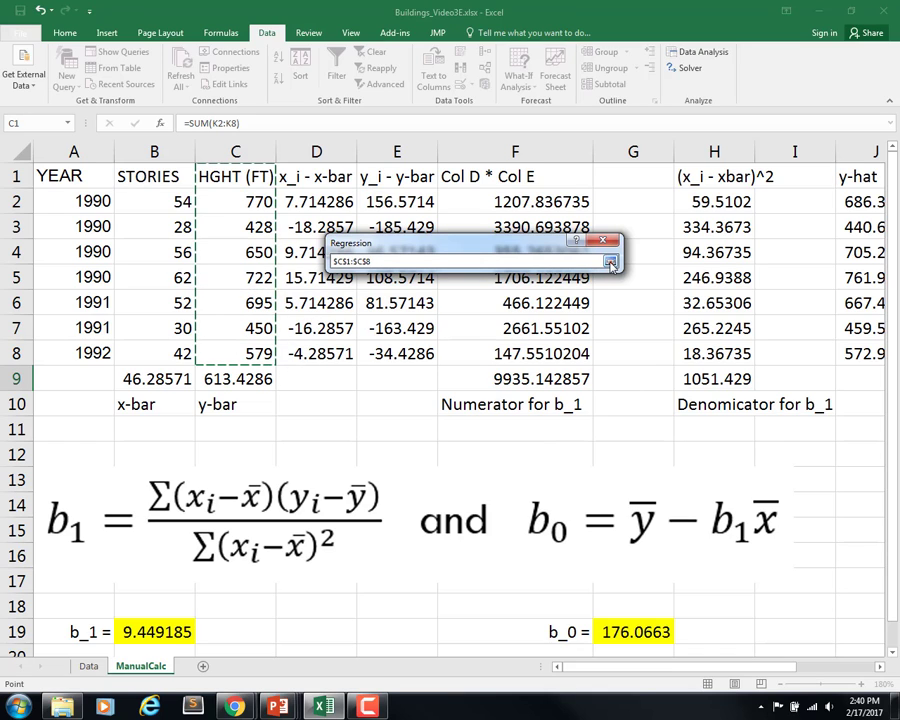
{"action": "left_click", "coordinate": [610, 262]}
{"action": "left_click", "coordinate": [534, 297]}
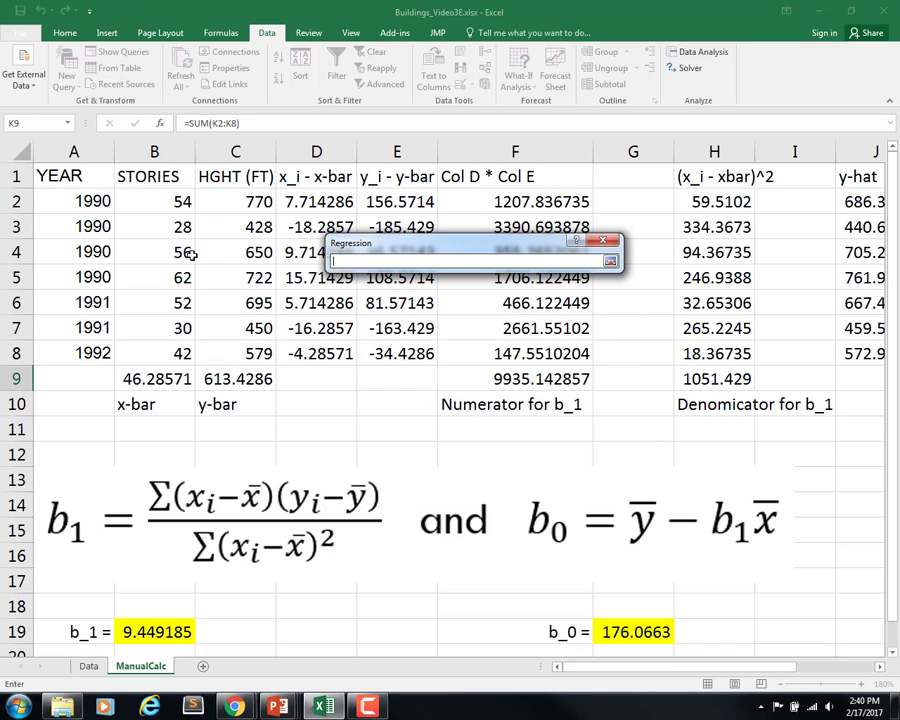
{"action": "left_click_drag", "start_coordinate": [147, 176], "coordinate": [153, 350]}
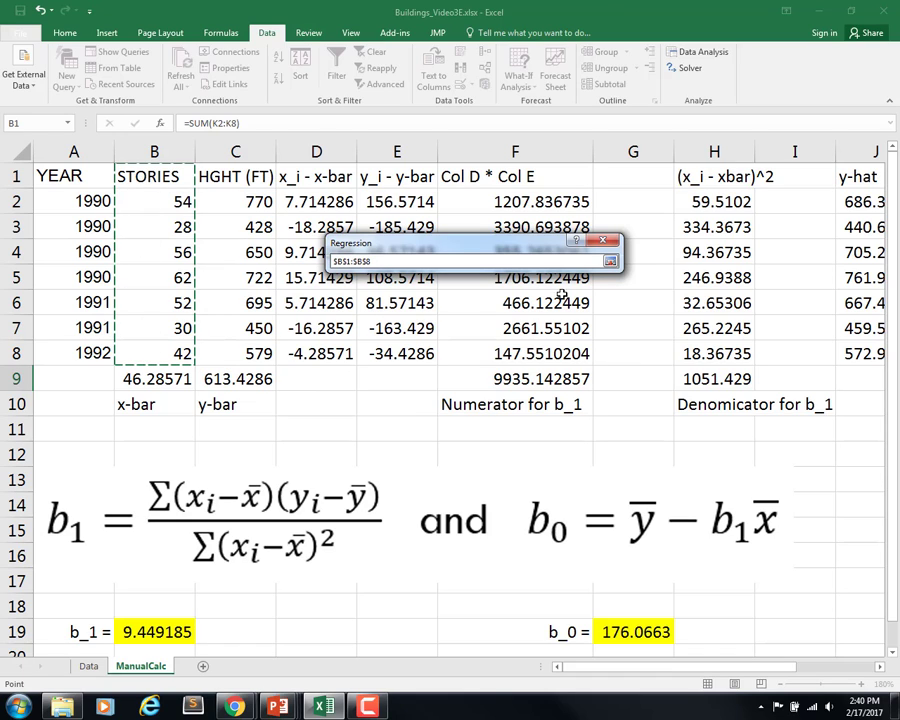
{"action": "left_click", "coordinate": [610, 262]}
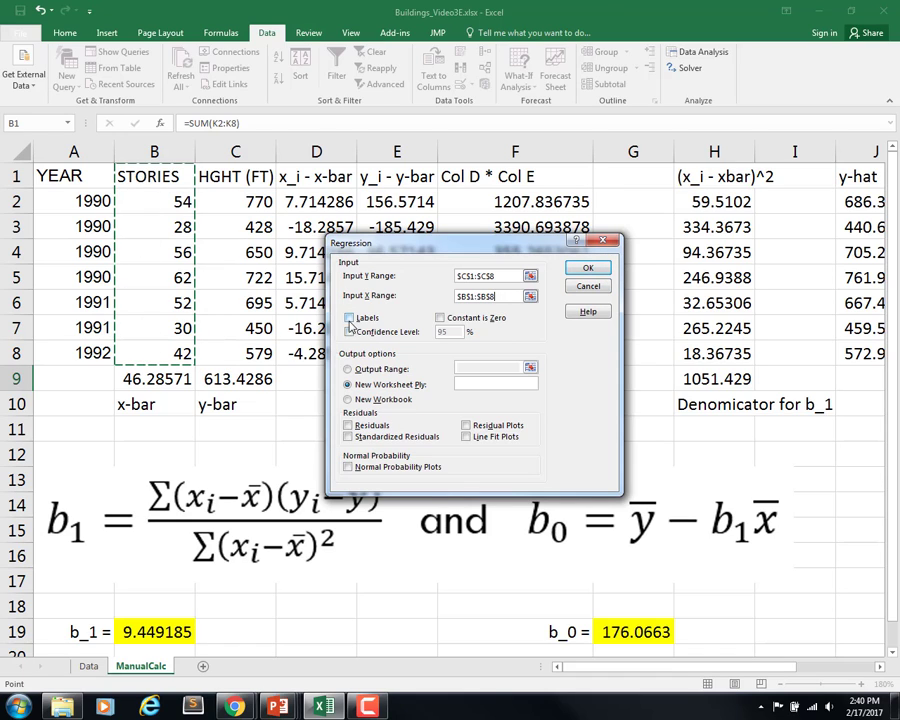
{"action": "left_click", "coordinate": [349, 318]}
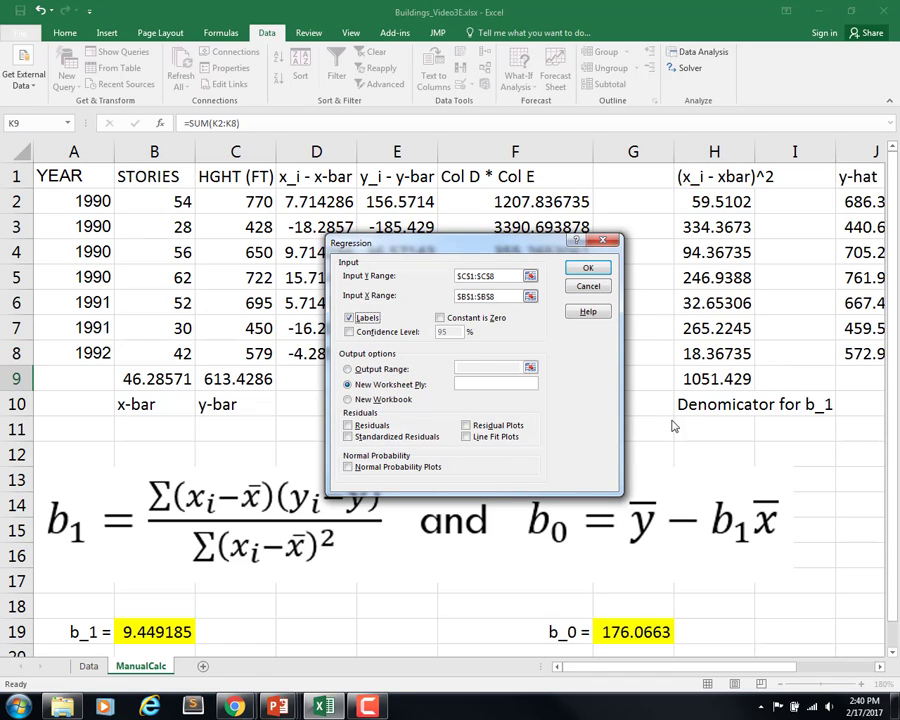
{"action": "left_click", "coordinate": [587, 272]}
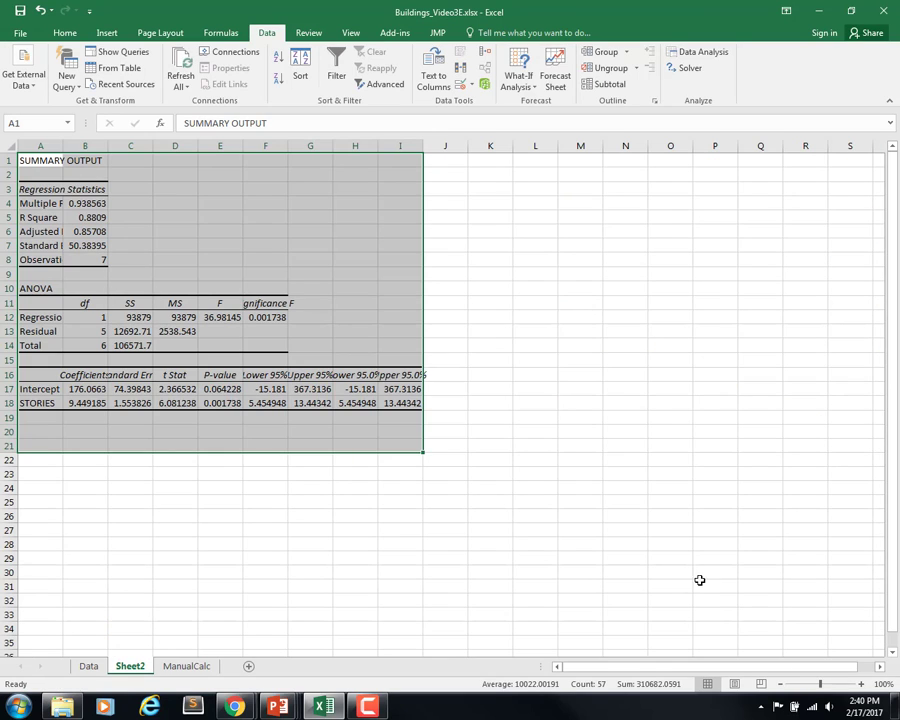
Step: Examine R Square in the regression output and compare it with the chart's R² on the Data sheet
{"action": "left_click", "coordinate": [859, 684]}
{"action": "left_click", "coordinate": [859, 684]}
{"action": "left_click", "coordinate": [859, 684]}
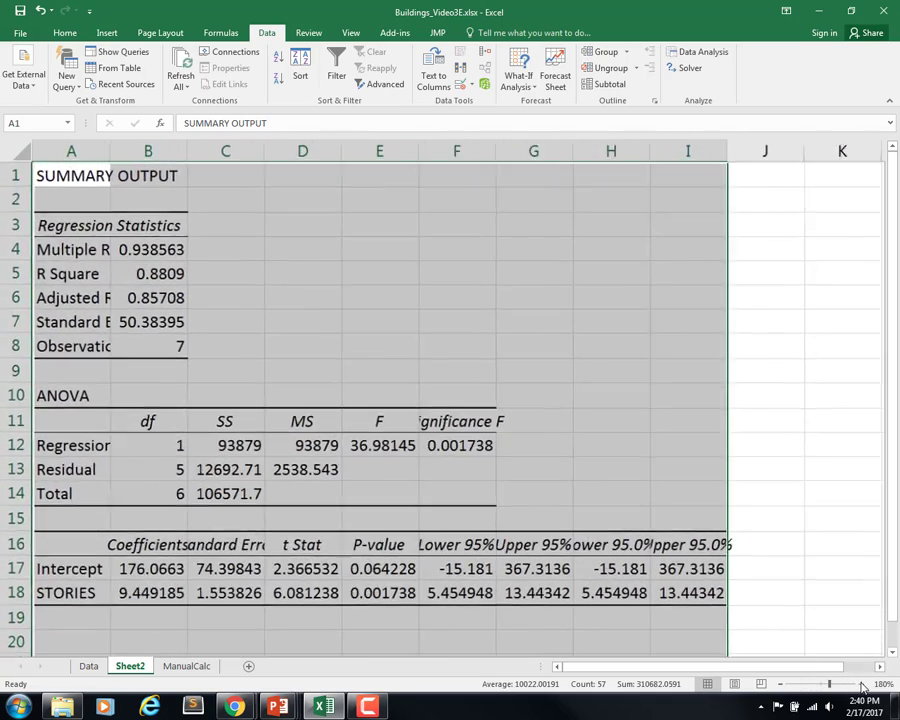
{"action": "left_click", "coordinate": [859, 684]}
{"action": "left_click", "coordinate": [220, 301]}
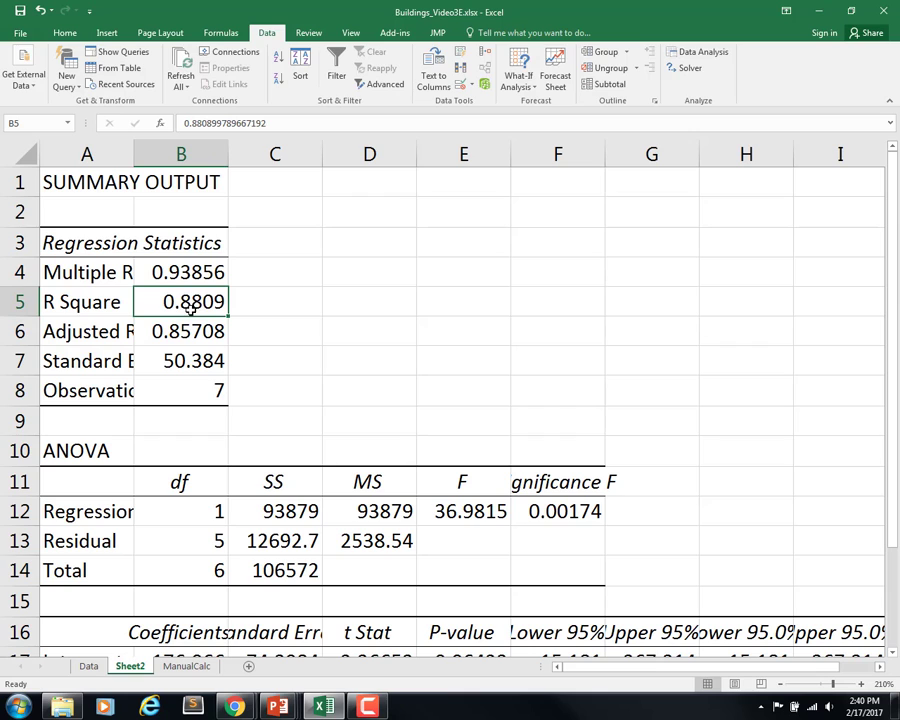
{"action": "left_click", "coordinate": [88, 665]}
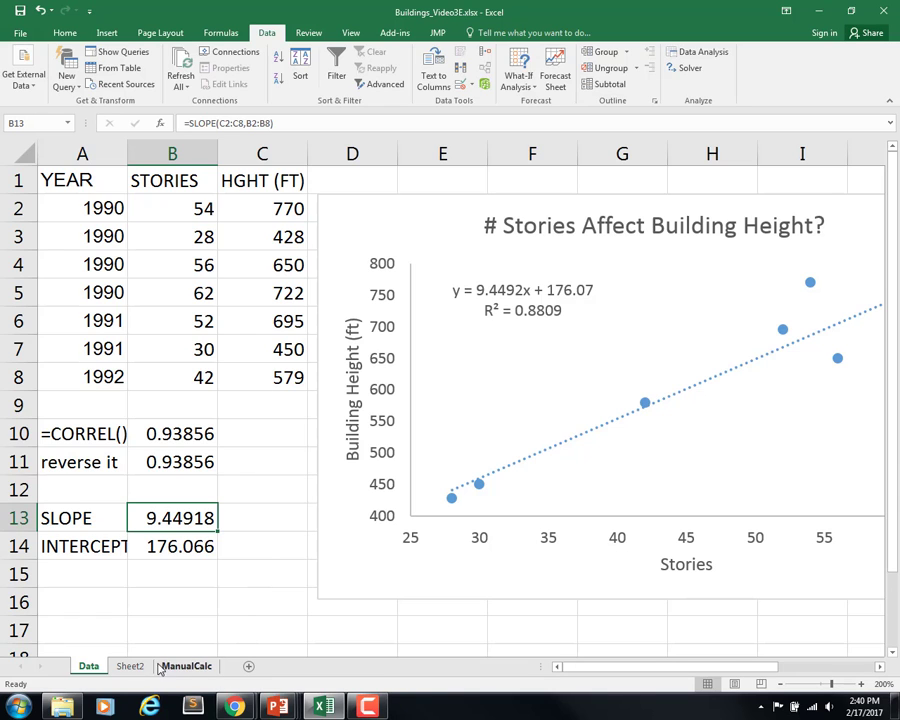
{"action": "left_click", "coordinate": [128, 666]}
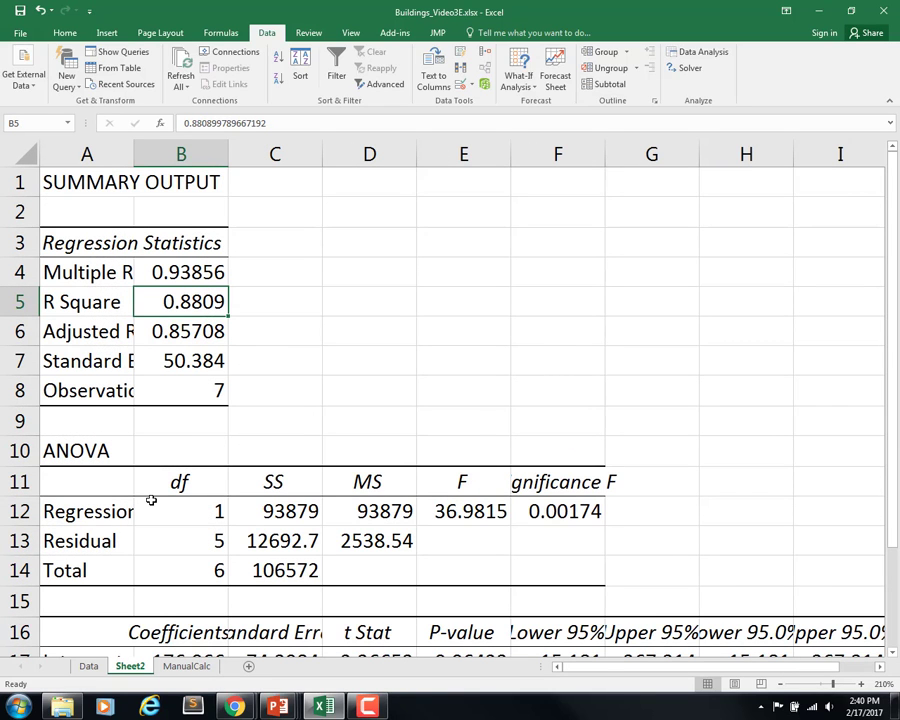
Step: Examine the Intercept and STORIES coefficients in the regression output on Sheet2
{"action": "scroll", "coordinate": [151, 500], "scroll_direction": "down", "scroll_amount": 1}
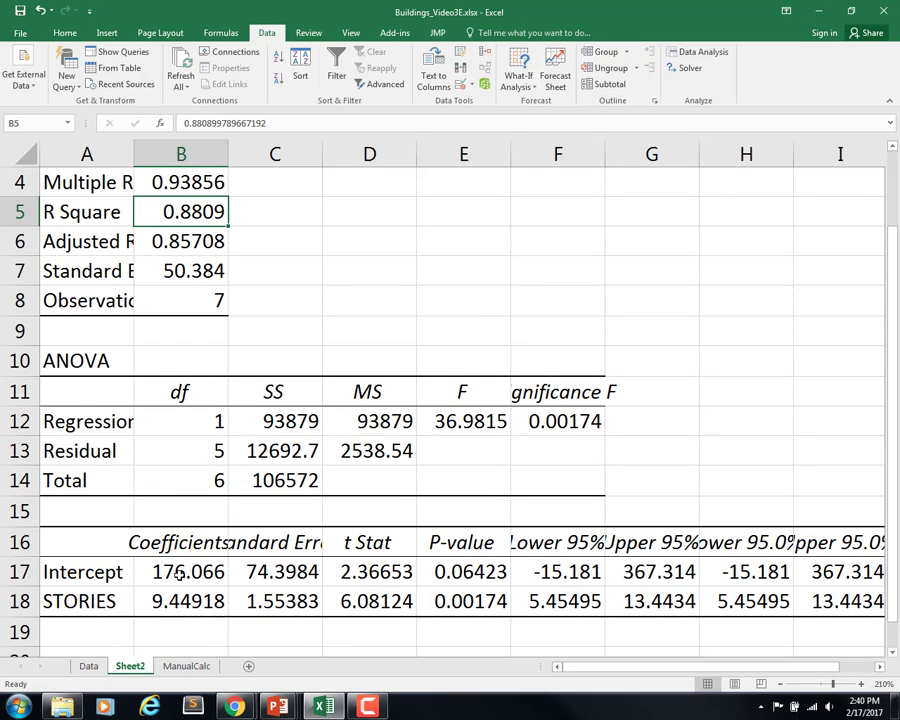
{"action": "scroll", "coordinate": [157, 568], "scroll_direction": "down", "scroll_amount": 1}
{"action": "left_click", "coordinate": [180, 484]}
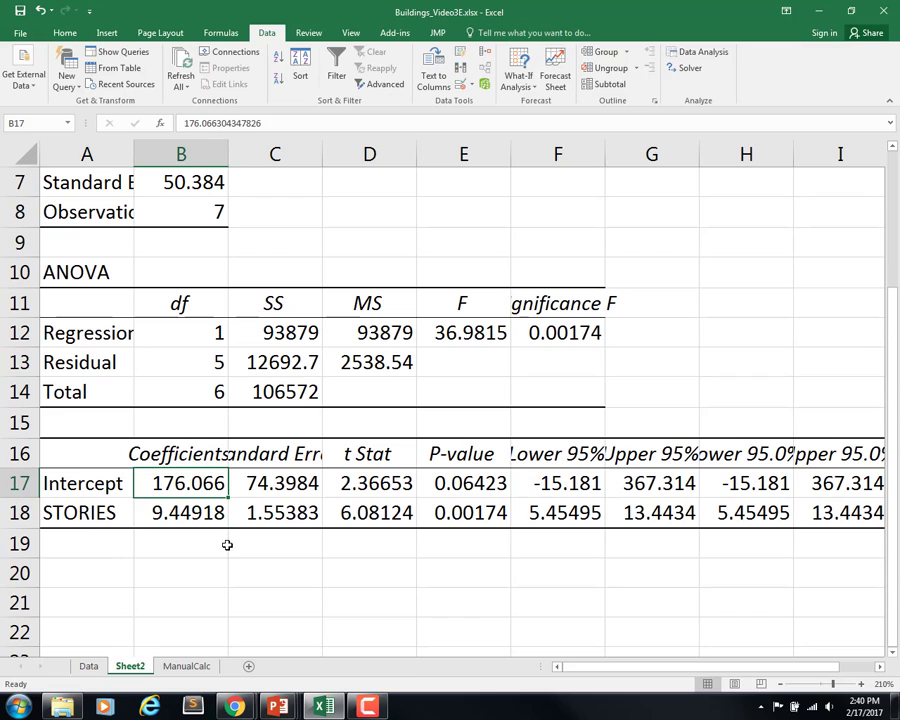
{"action": "left_click", "coordinate": [188, 512]}
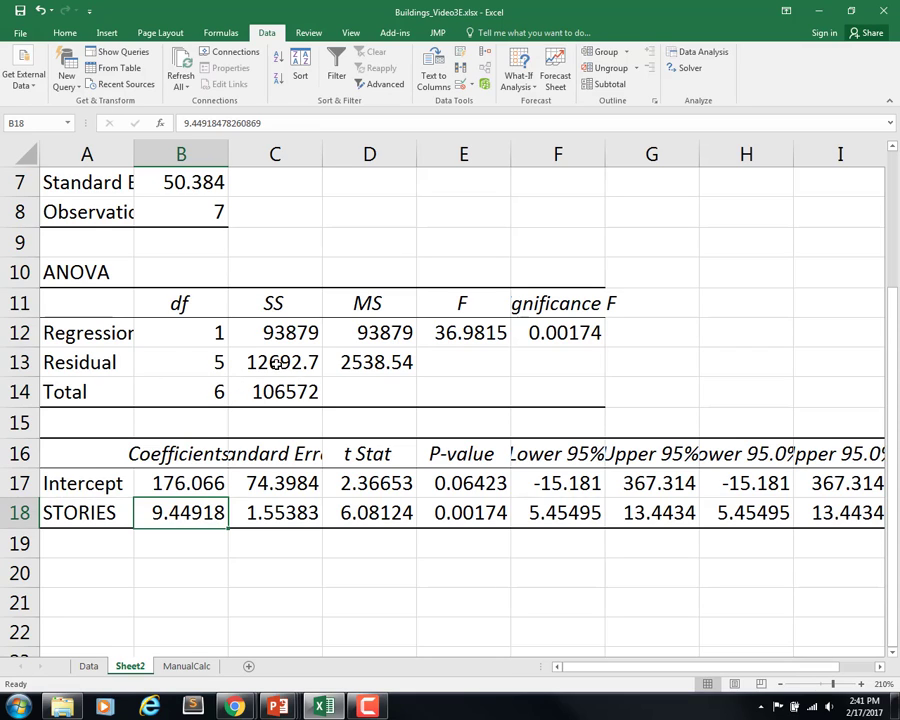
Step: Compare the residual sum of squares in the ANOVA table with the manual total in K9 of the ManualCalc sheet
{"action": "left_click", "coordinate": [262, 362]}
{"action": "left_click", "coordinate": [271, 302]}
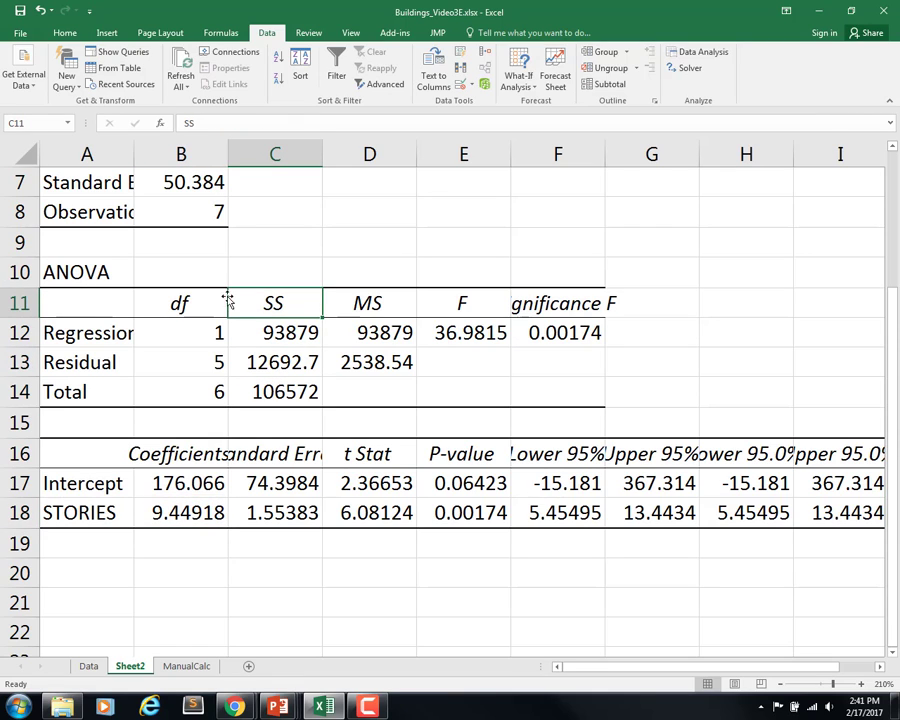
{"action": "left_click", "coordinate": [275, 363]}
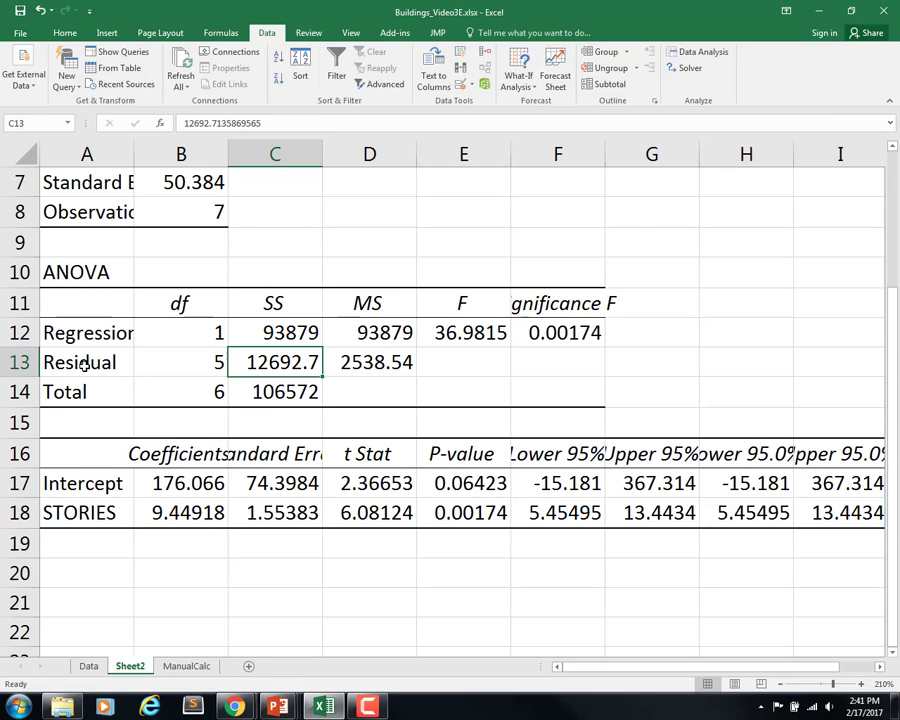
{"action": "left_click", "coordinate": [186, 666]}
{"action": "left_click", "coordinate": [830, 667]}
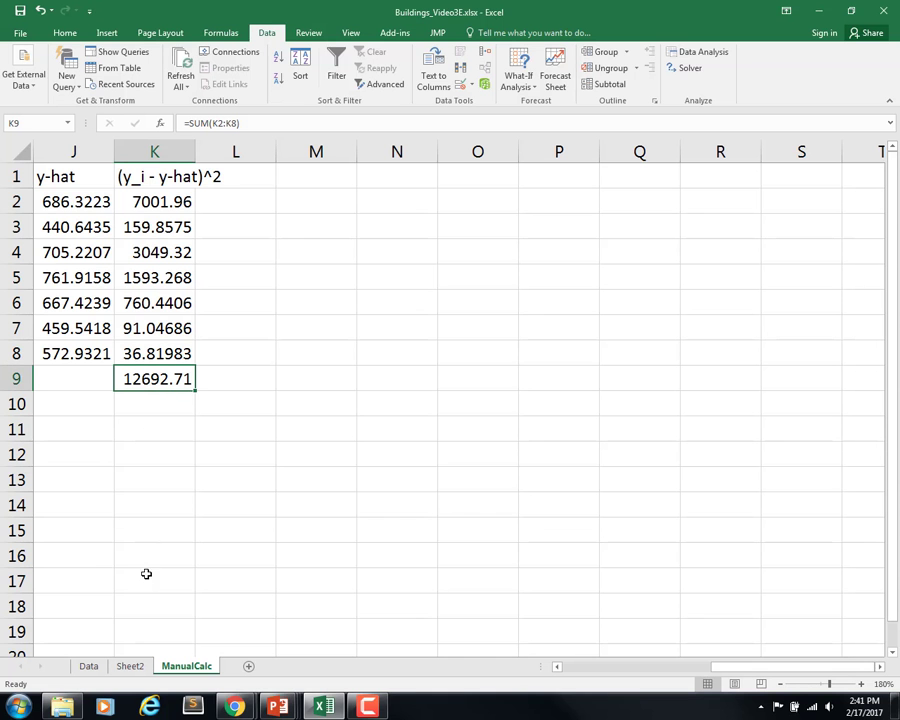
{"action": "left_click", "coordinate": [129, 667]}
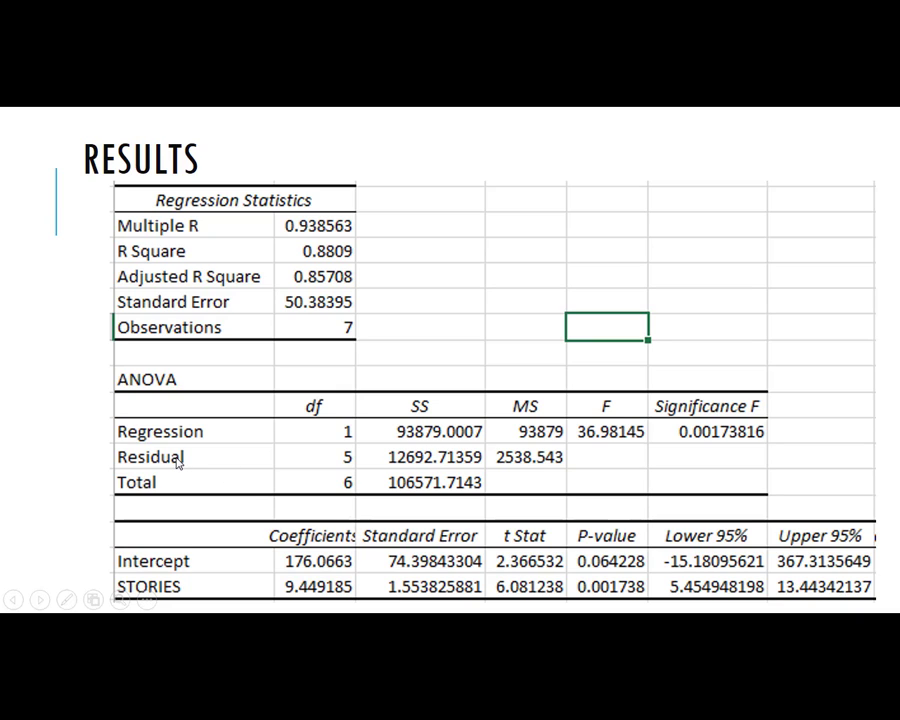
Step: Preview the "Fit of the Model" slide in the PowerPoint slide show and return to the Results slide
{"action": "left_click", "coordinate": [310, 587]}
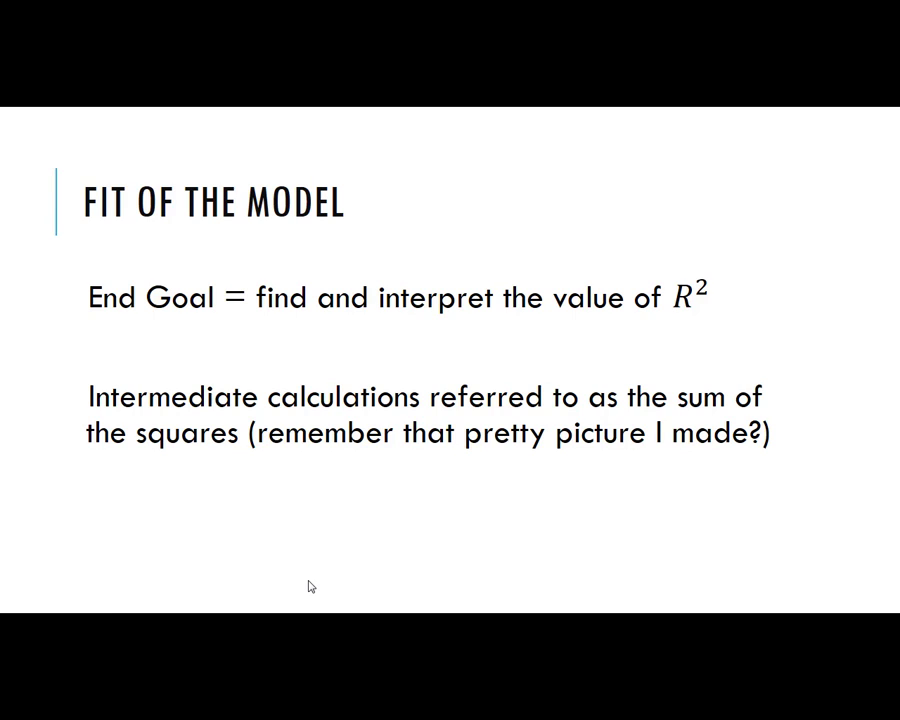
{"action": "key", "text": "Left"}
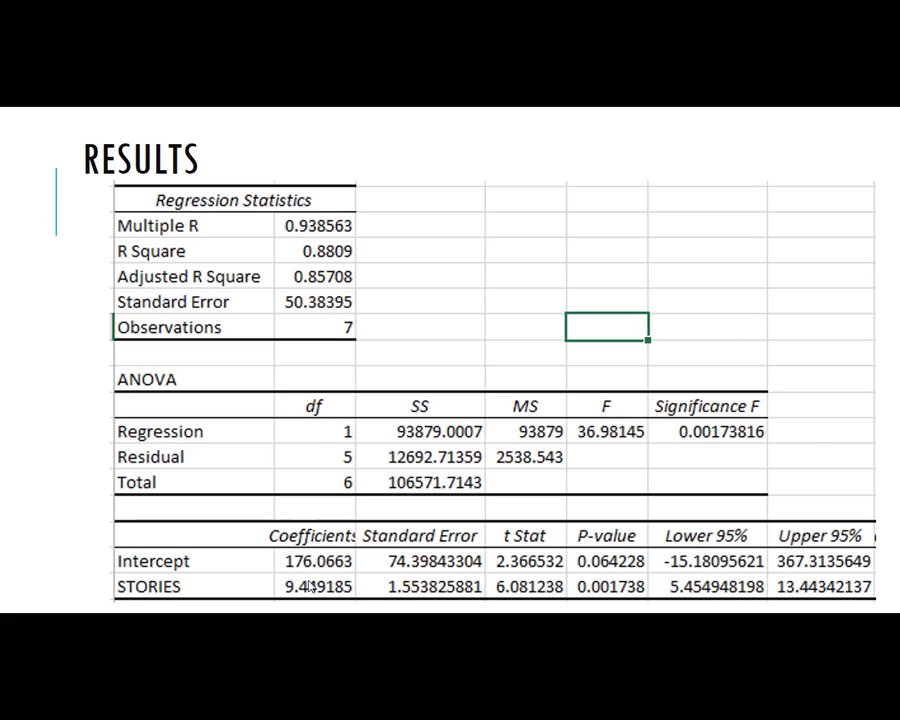